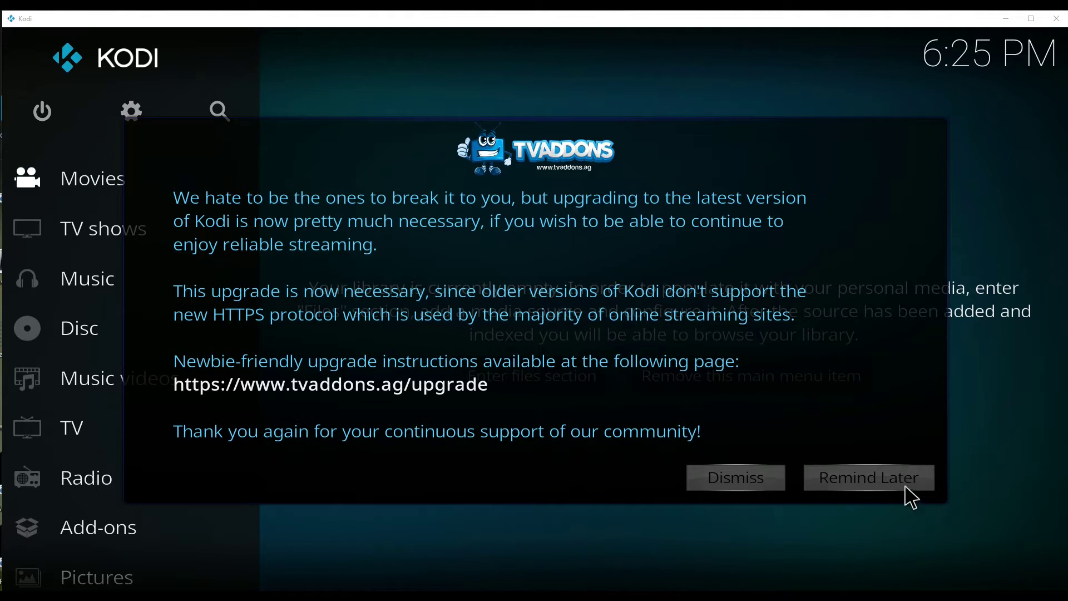
Step: Postpone the TVAddons upgrade notice, acknowledge the Version Check notice, then close Kodi
click(875, 489)
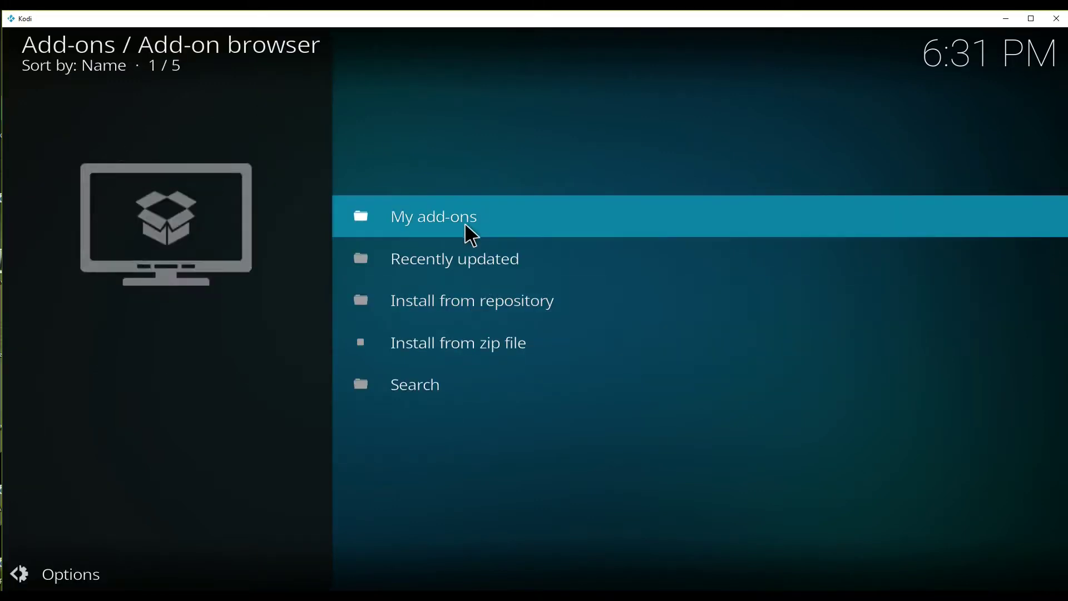
click(467, 229)
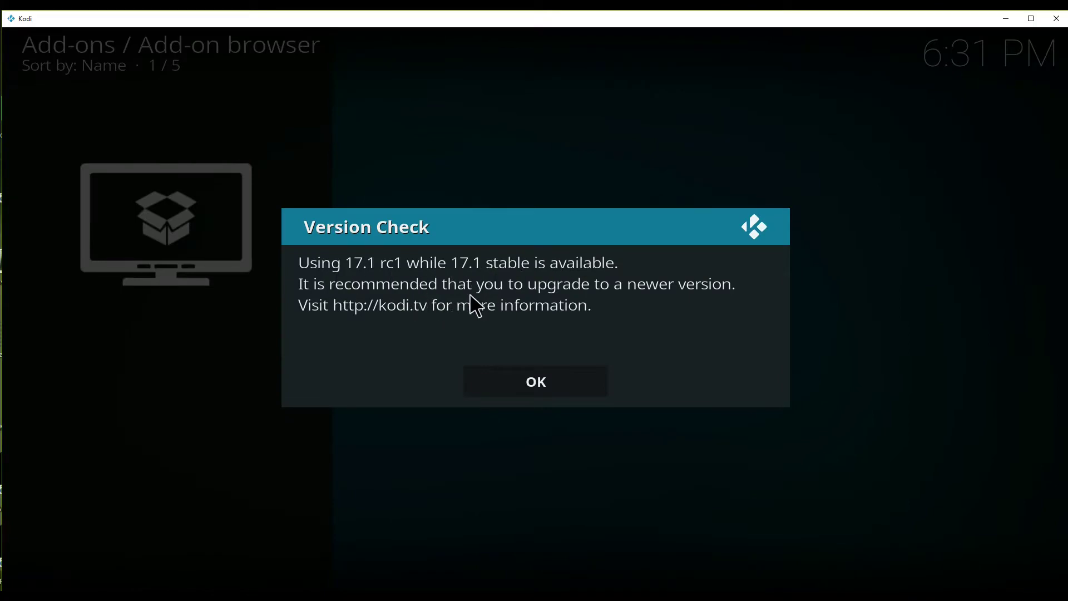
click(531, 387)
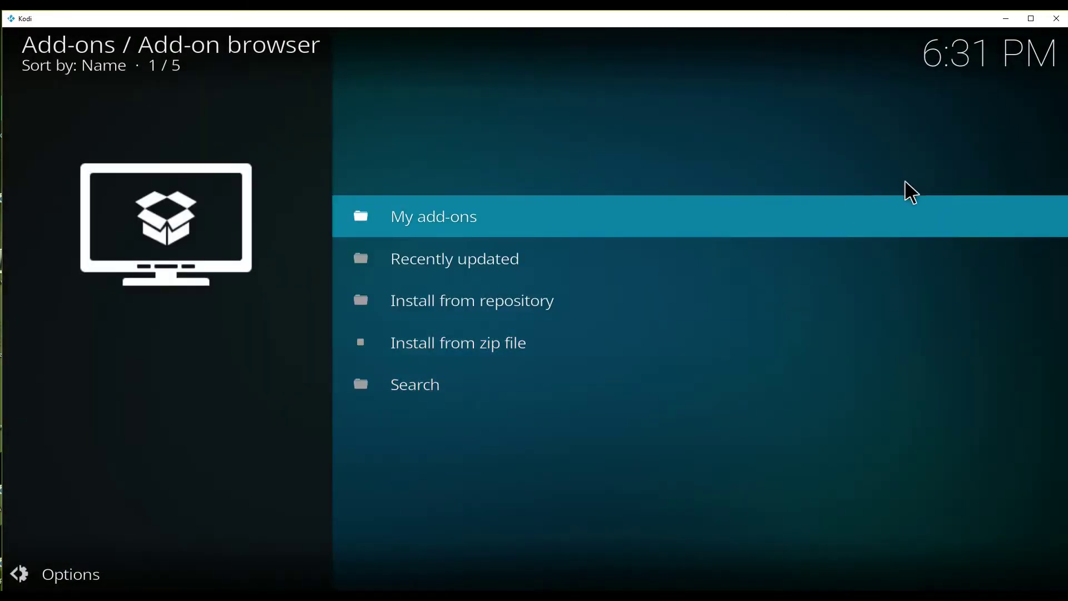
click(1062, 22)
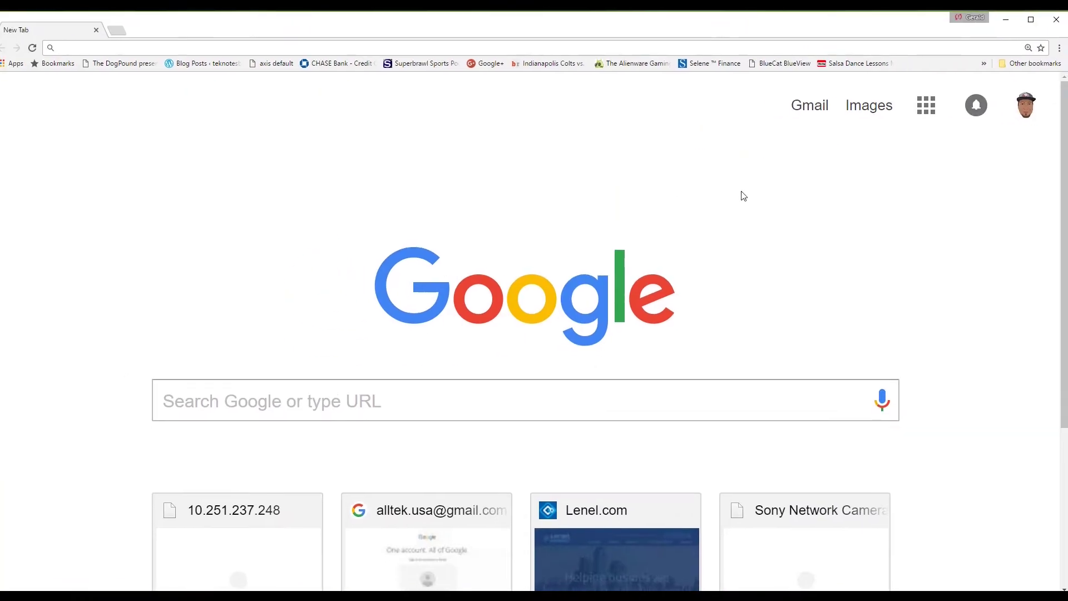
Step: Load kodi.tv in Chrome and choose the Windows version on its download page
click(399, 45)
text(kodi)
key(Return)
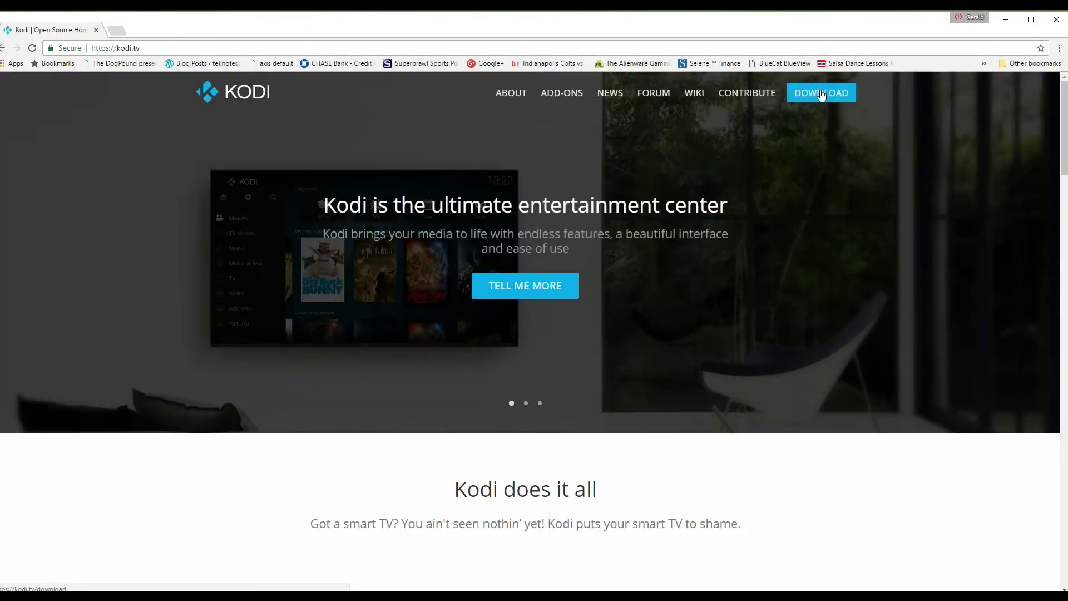
click(820, 95)
click(359, 396)
Step: Download and save the kodi-17.1-Krypton.exe installer, then show it in its folder
click(604, 349)
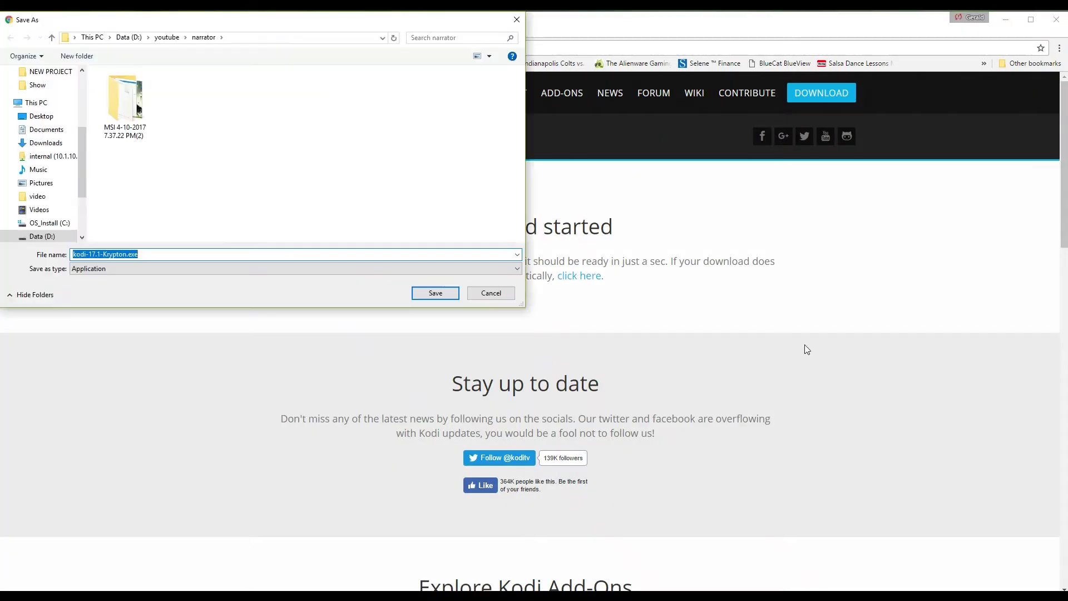
click(437, 295)
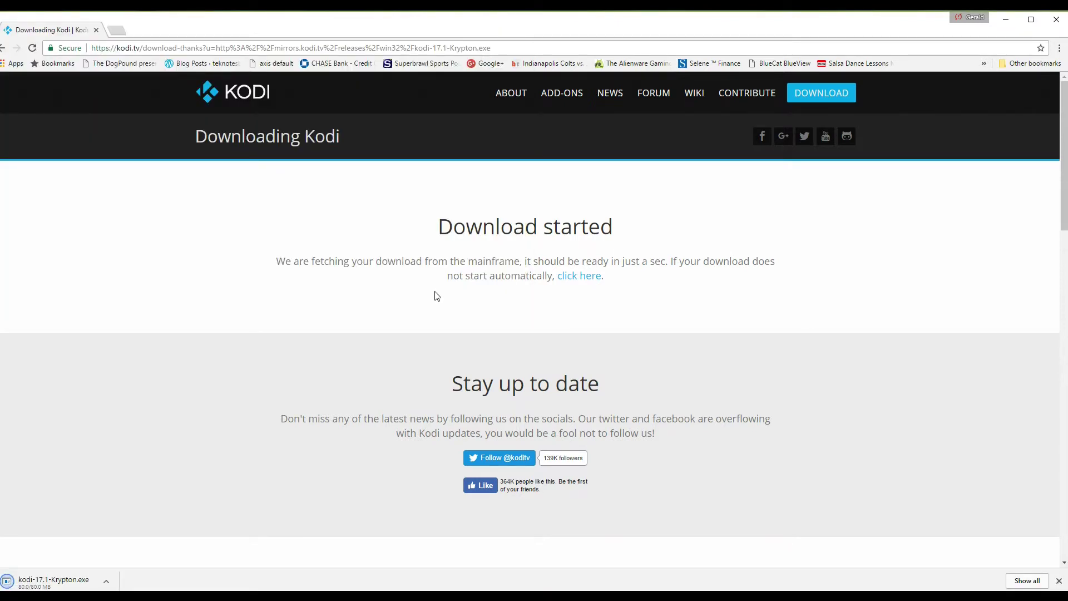
click(106, 582)
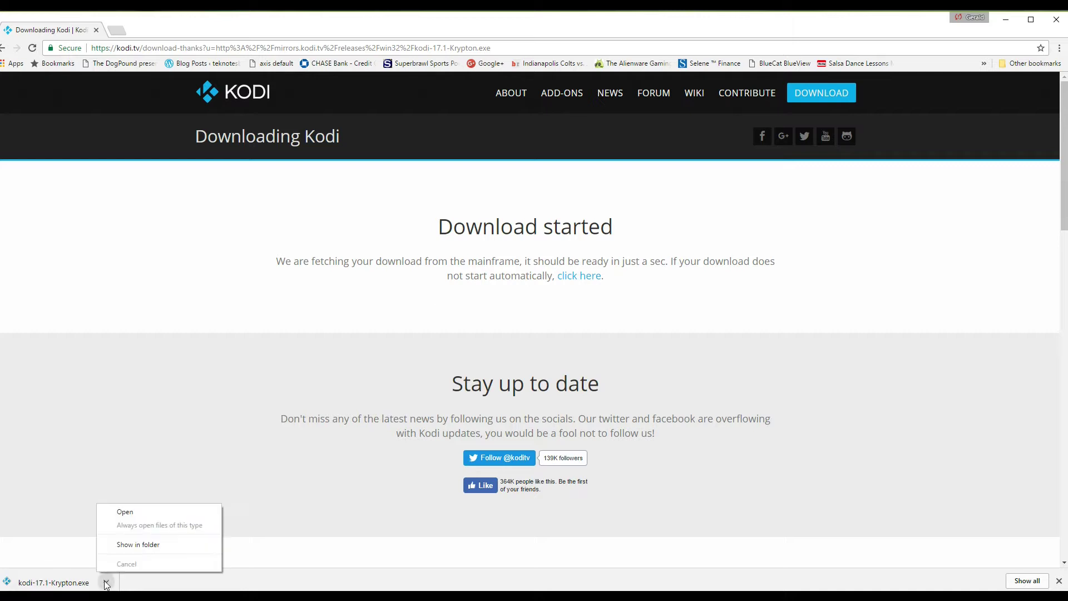
click(128, 542)
Step: Run kodi-17.1-Krypton.exe, install with default components and location over the old install, and launch Kodi
right_click(480, 553)
click(506, 280)
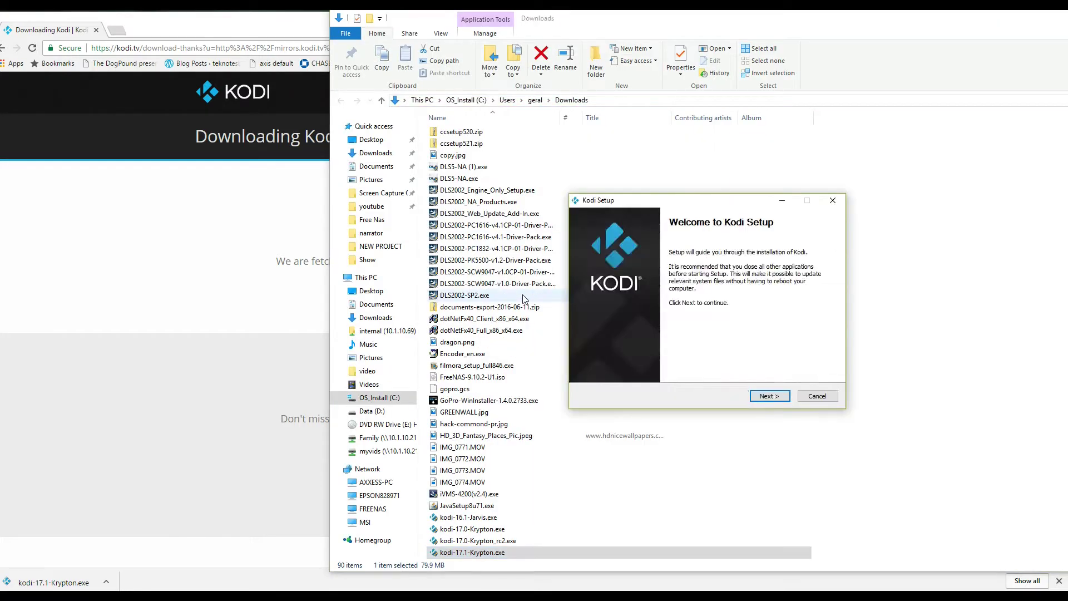
click(770, 396)
click(770, 395)
click(770, 396)
click(751, 349)
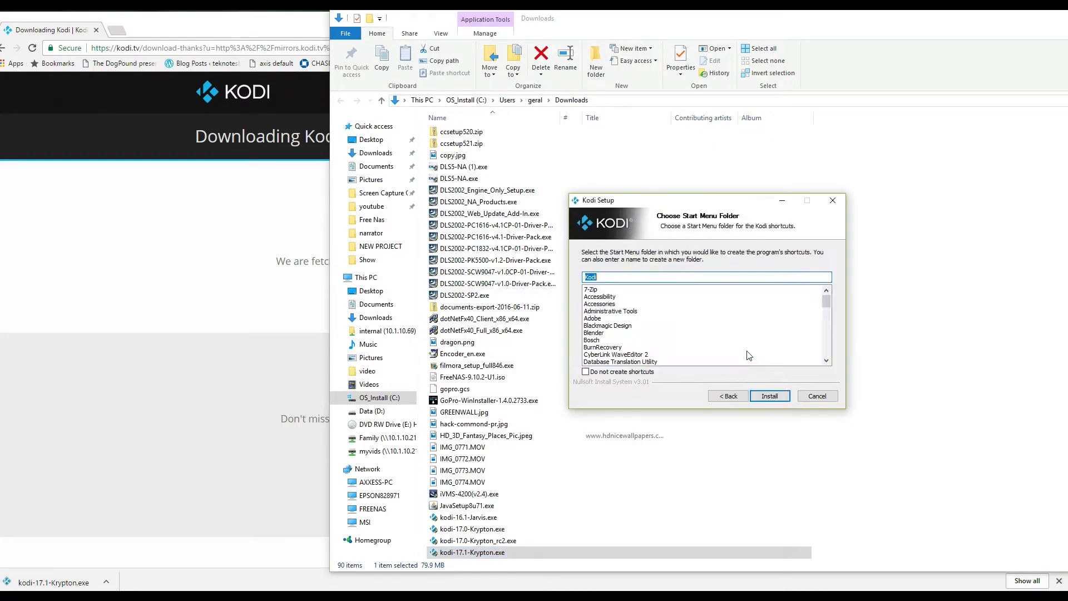
click(770, 396)
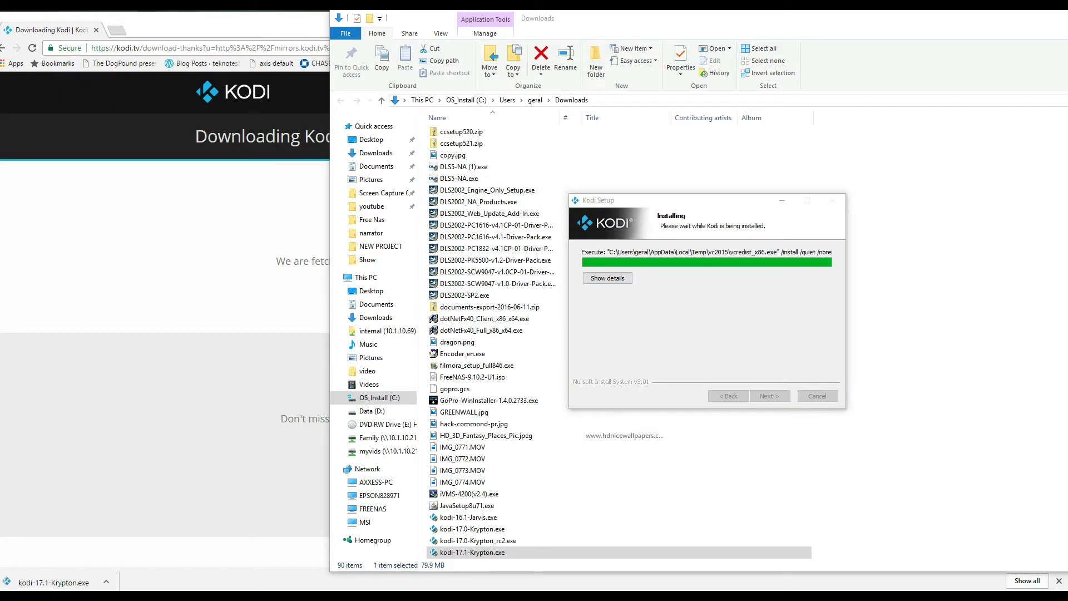
click(769, 395)
drag(751, 25, 572, 26)
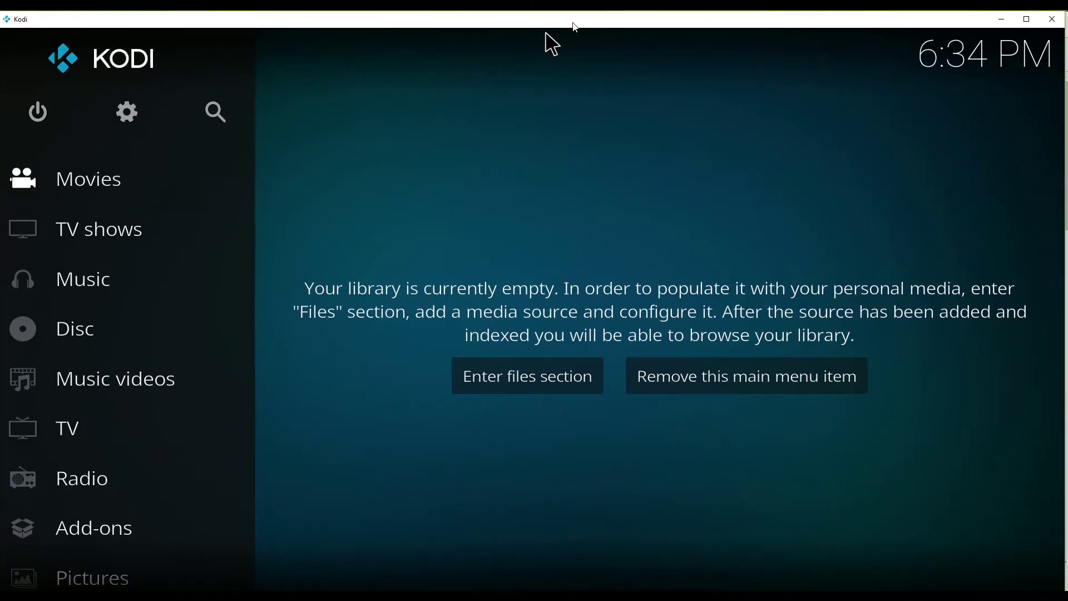
Step: Maximize Kodi, check the Add-ons section still has Exodus and others, then open System settings
drag(575, 27, 579, 27)
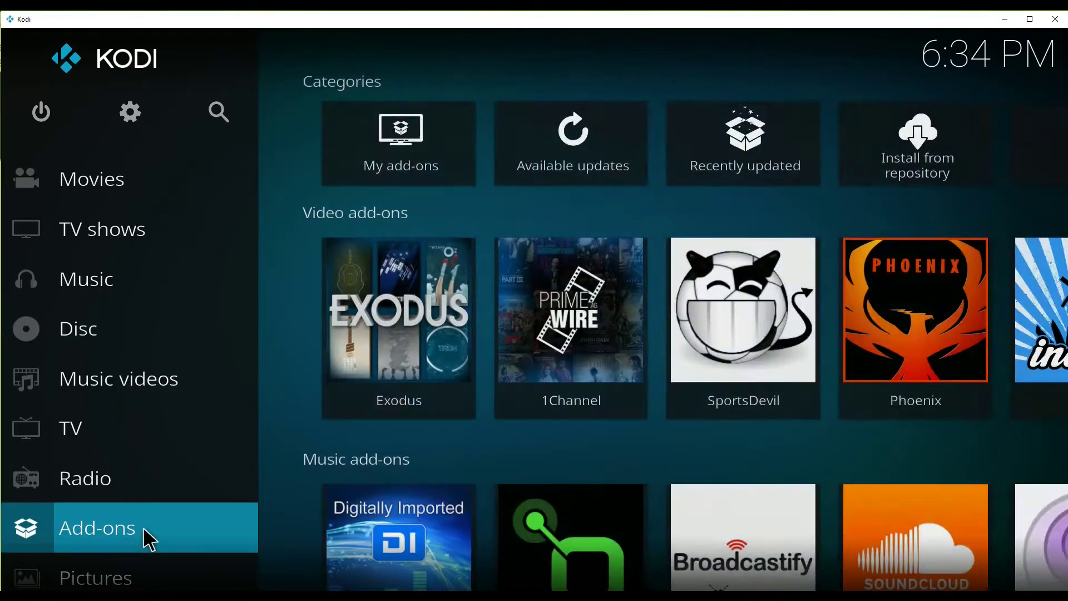
click(144, 526)
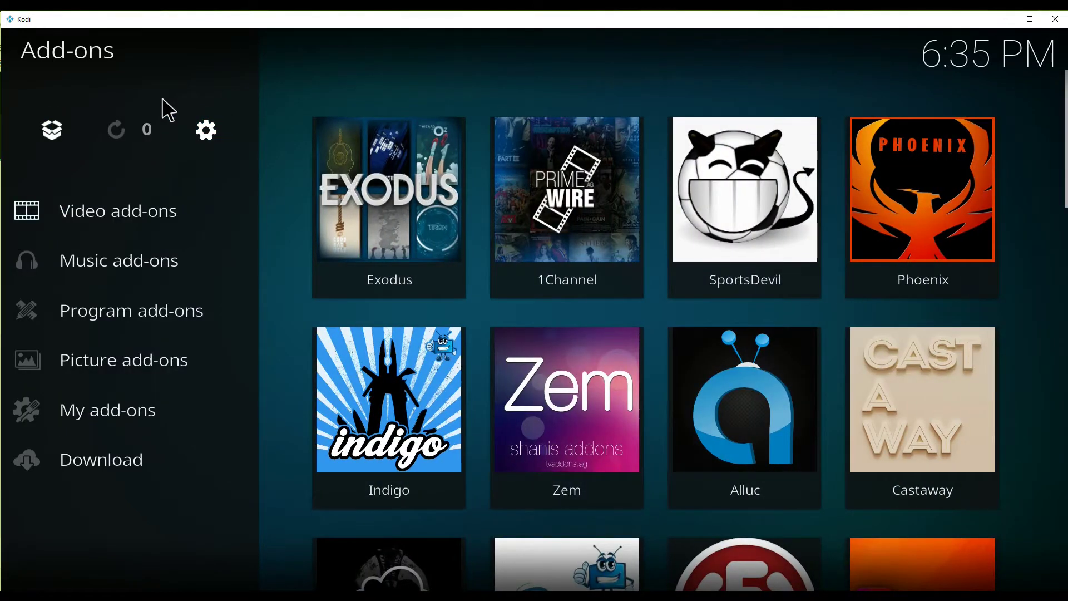
key(Escape)
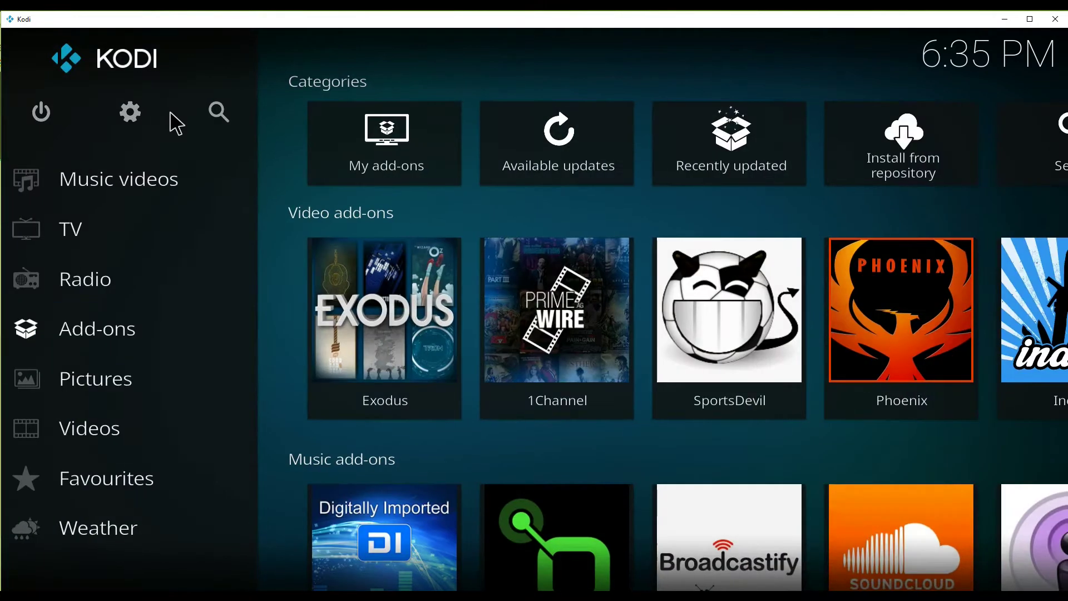
click(133, 118)
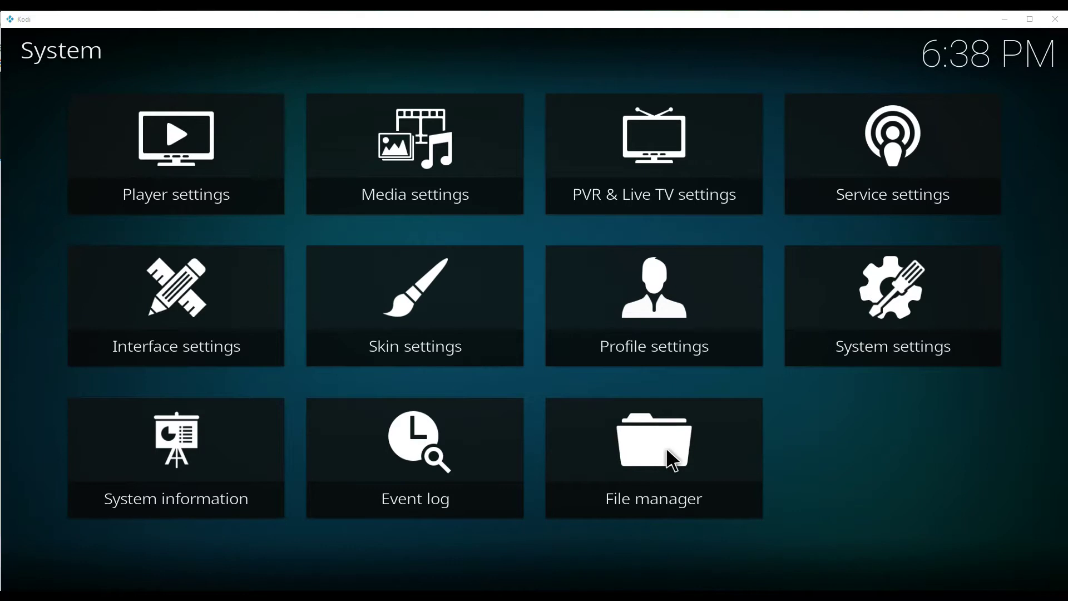
click(669, 453)
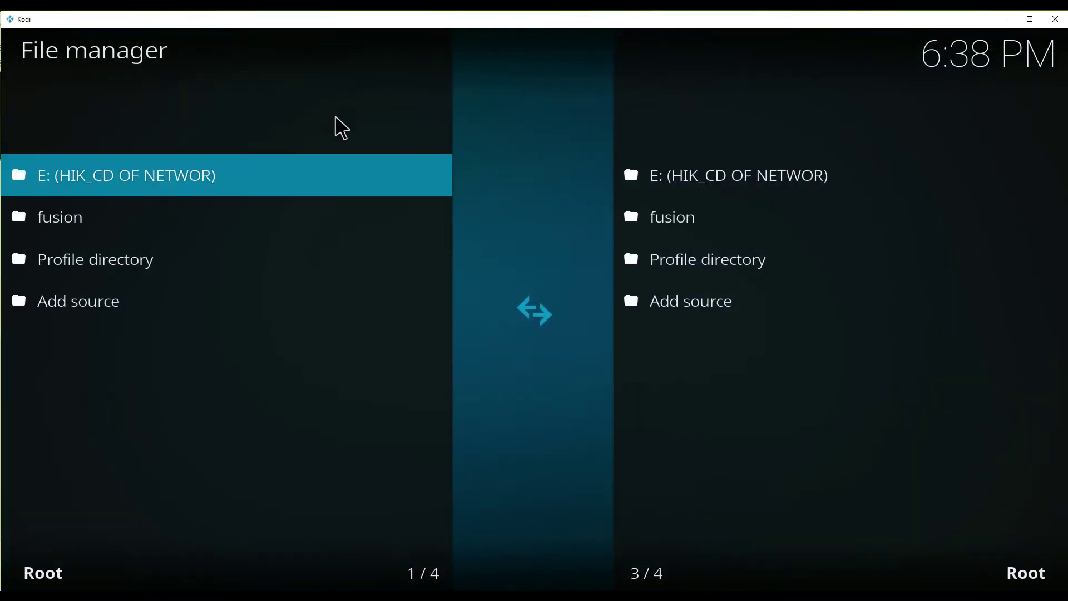
click(138, 314)
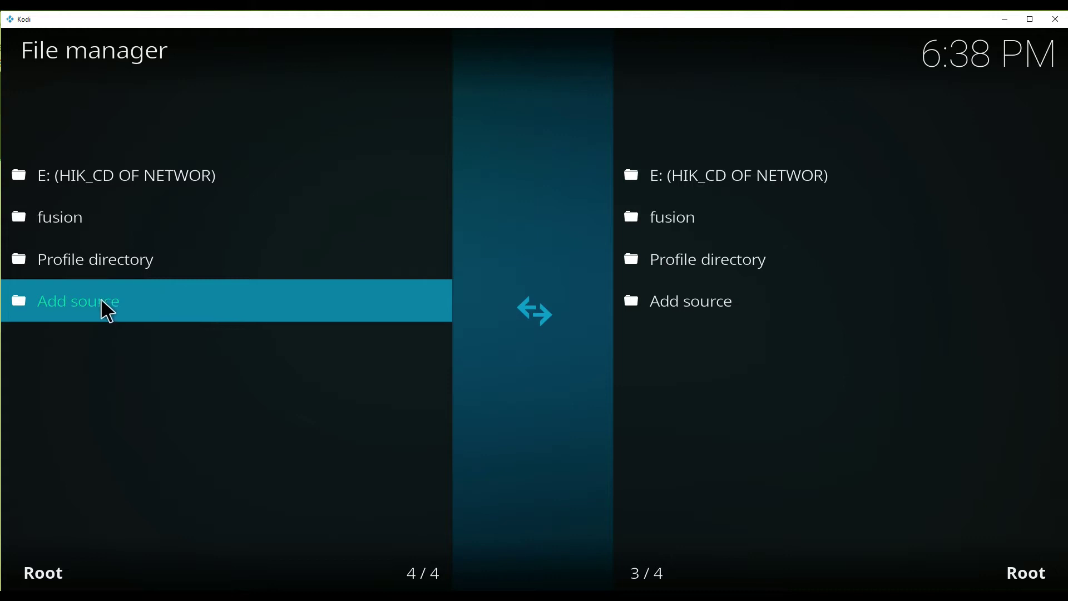
click(107, 312)
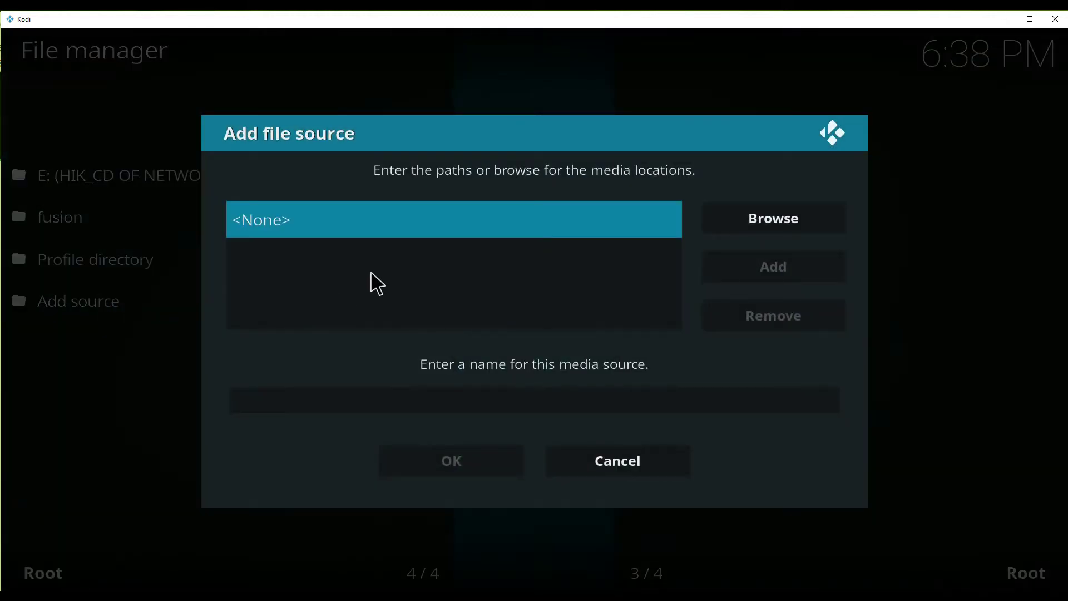
click(344, 230)
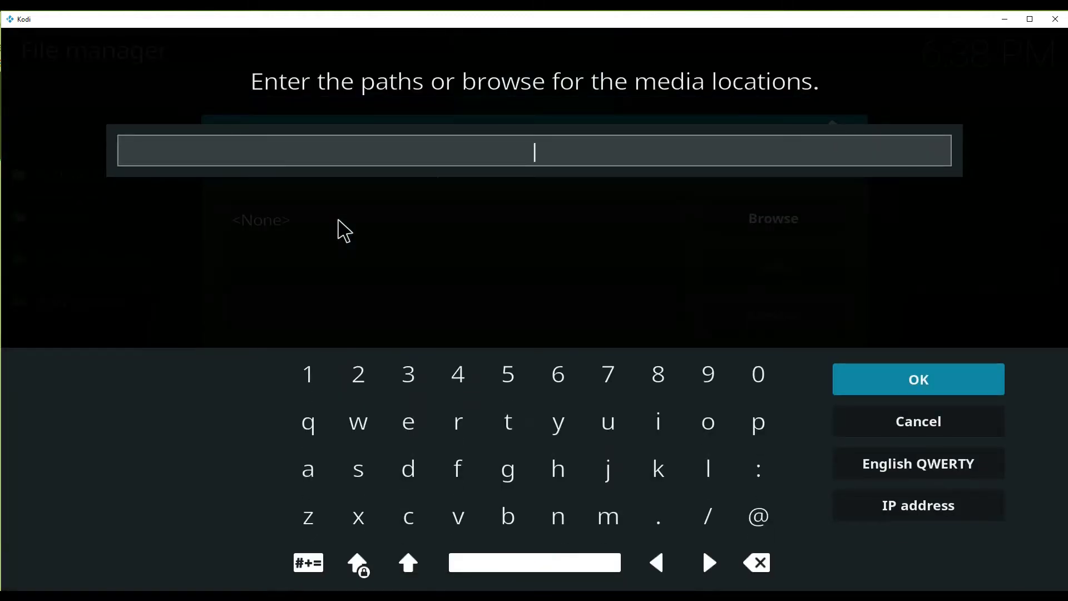
text(http)
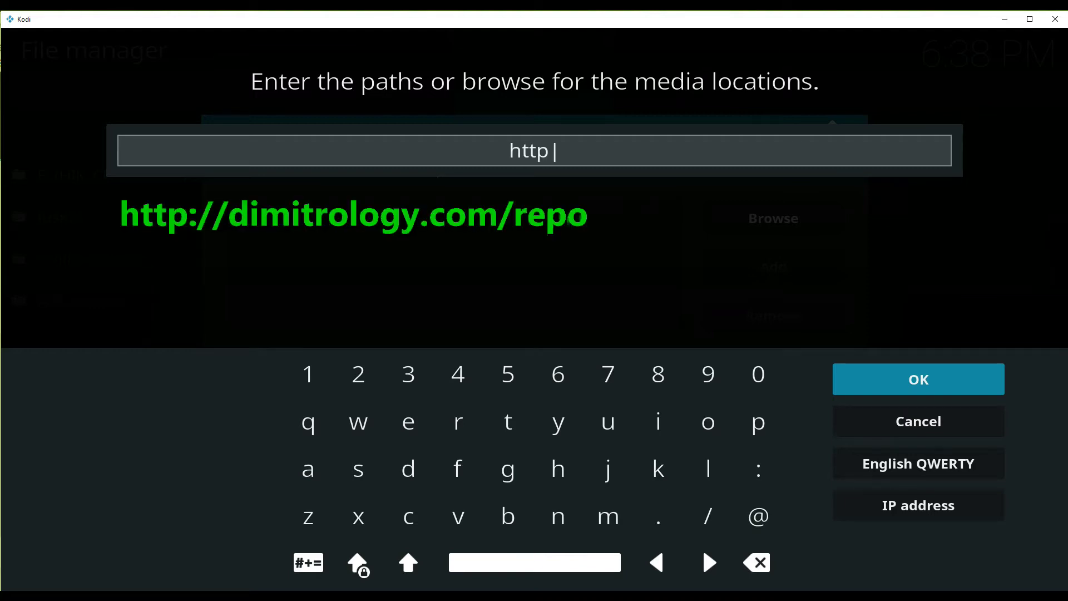
text(:)
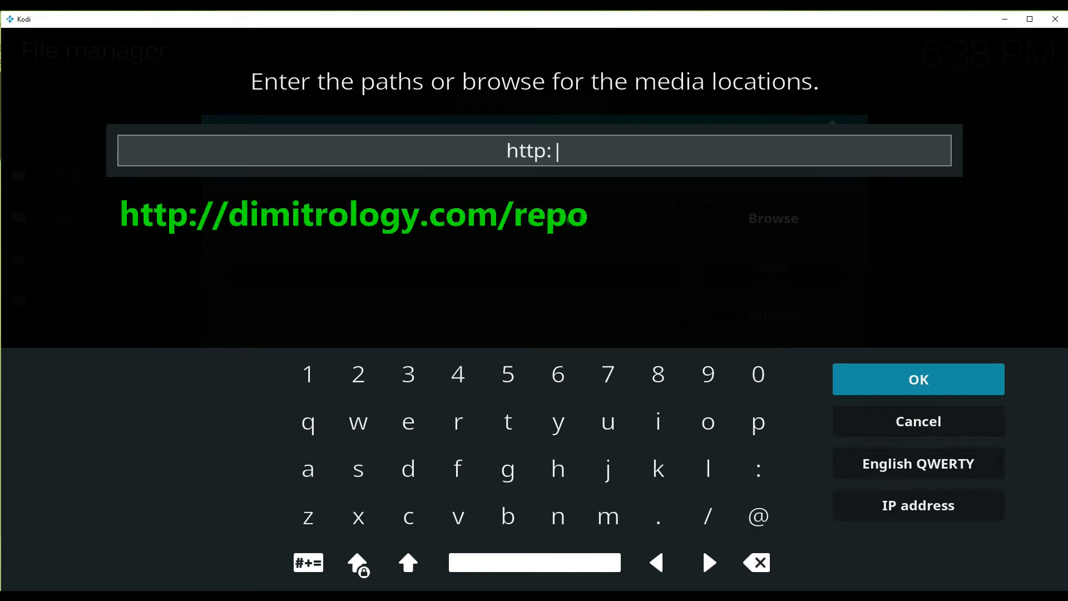
text(//di)
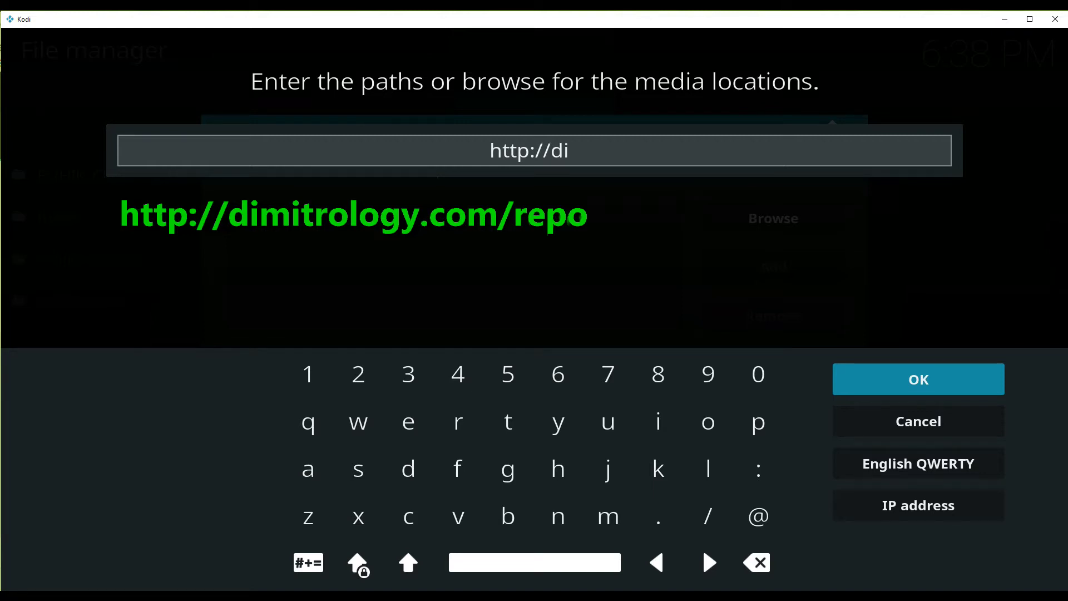
text(mit)
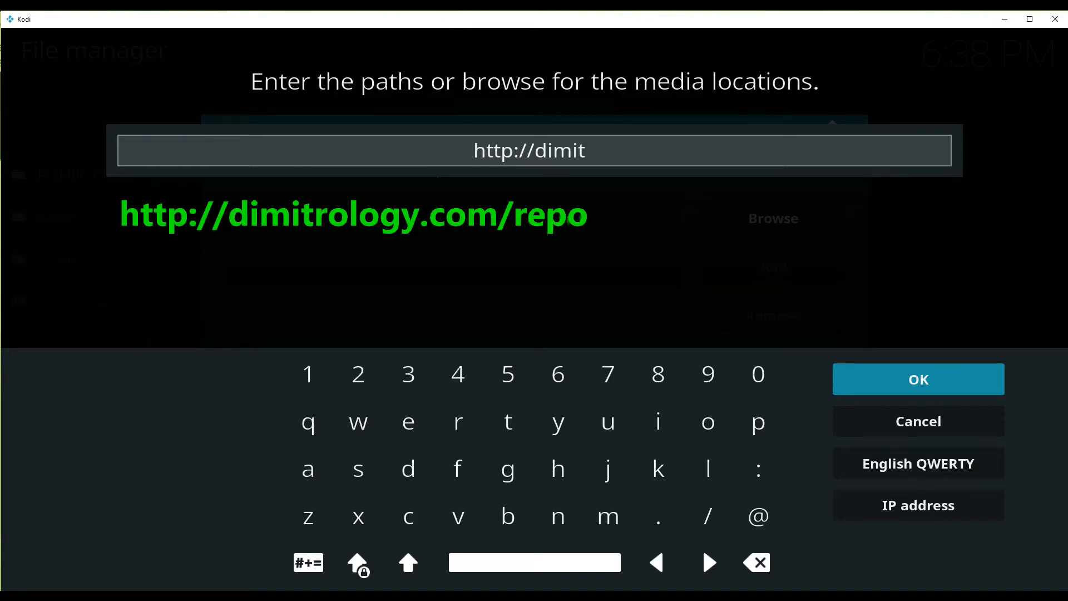
text(ro)
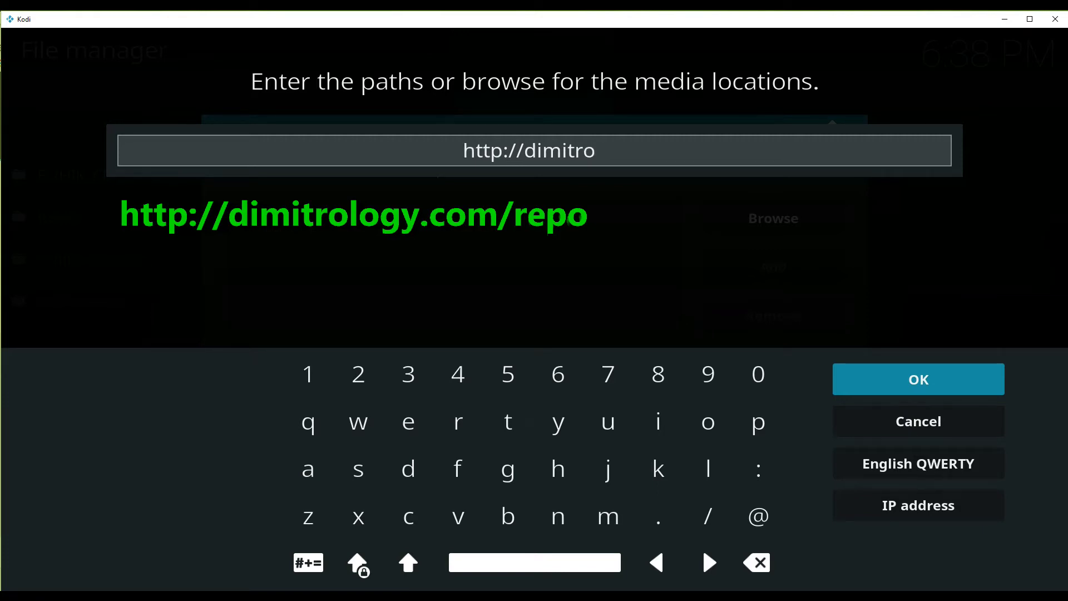
text(lo)
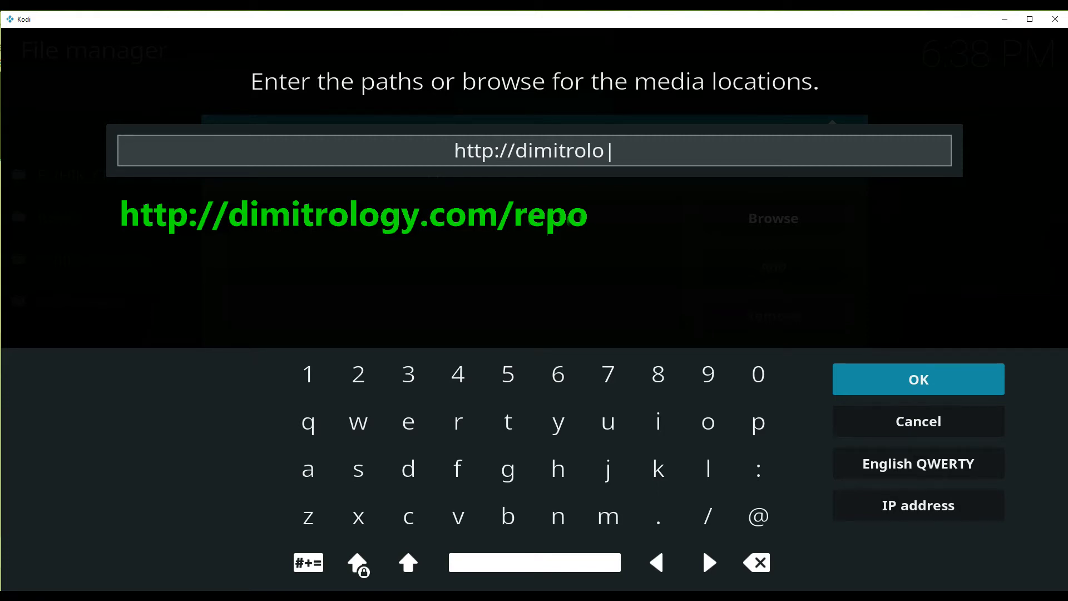
text(g)
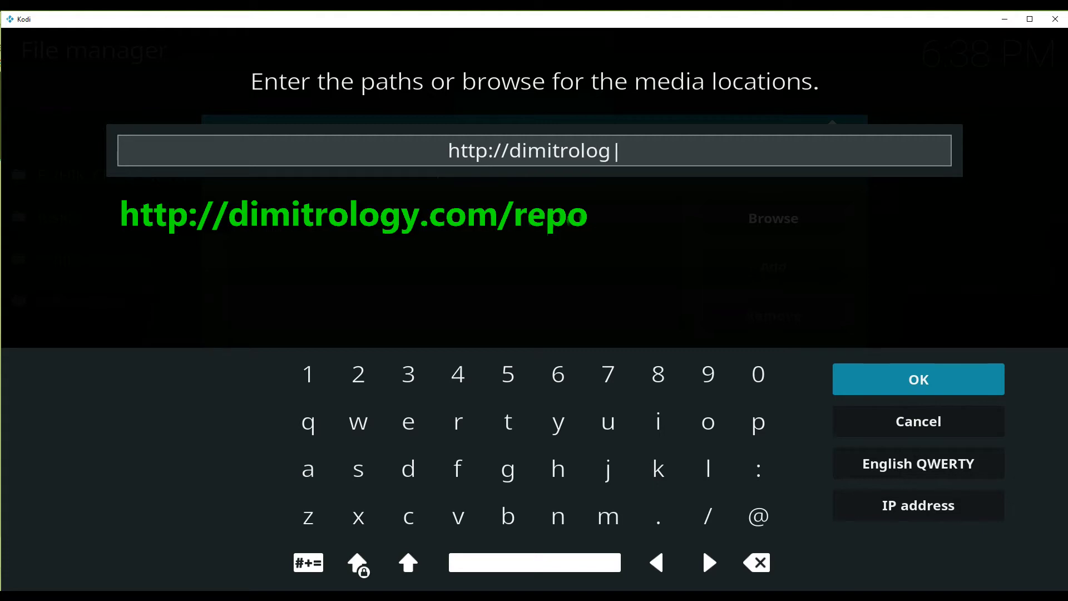
text(y)
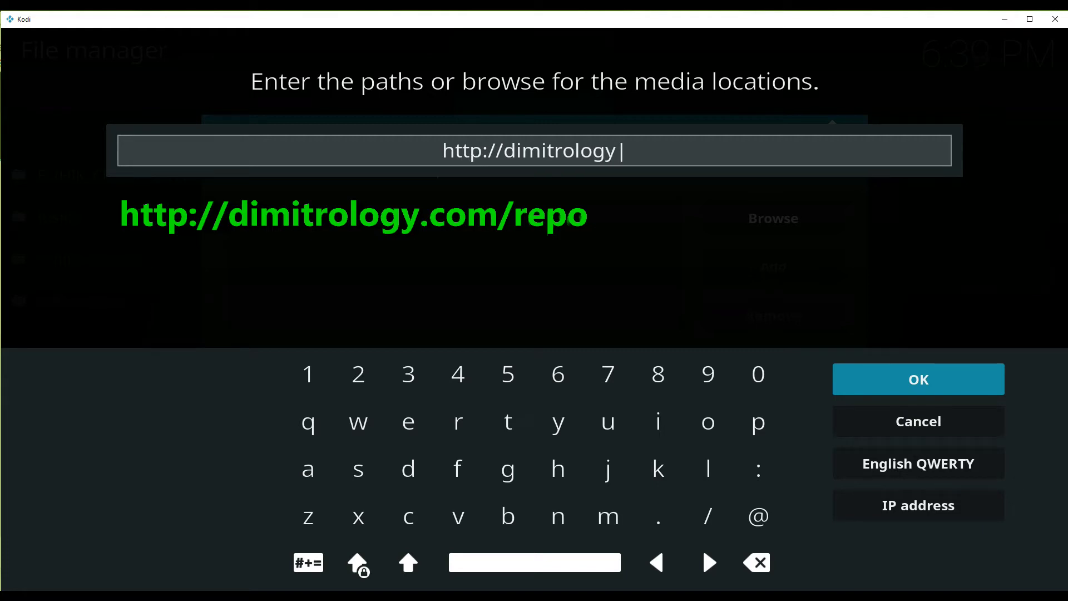
text(.c)
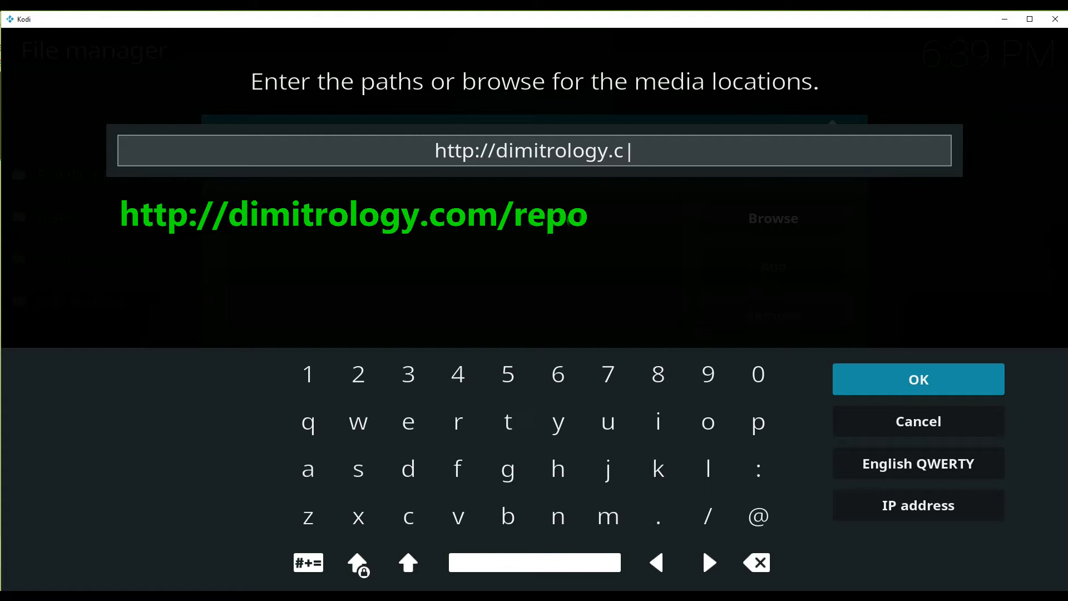
text(om/)
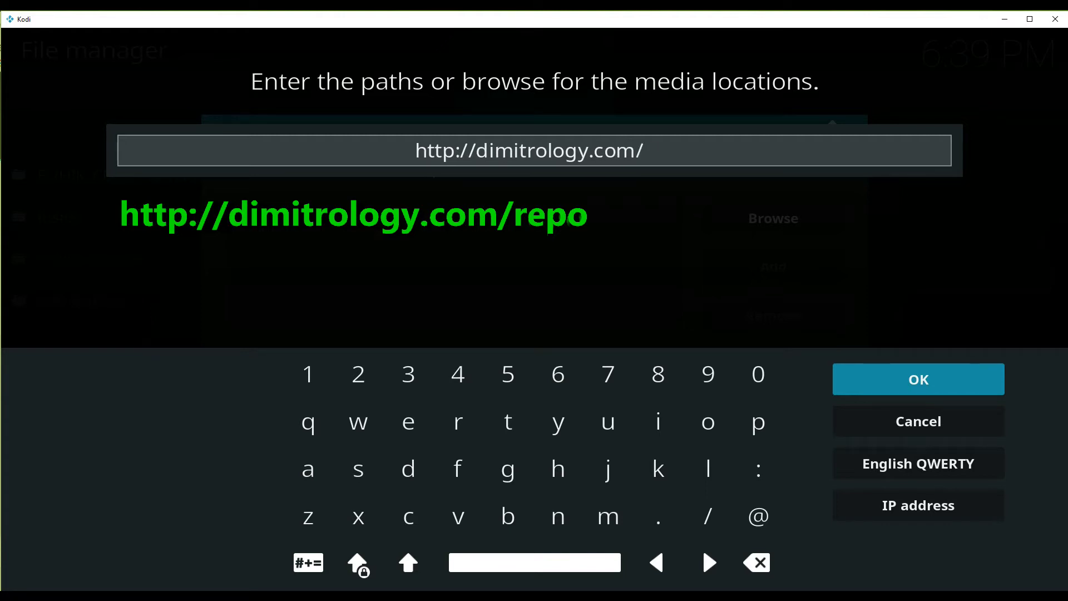
text(repo)
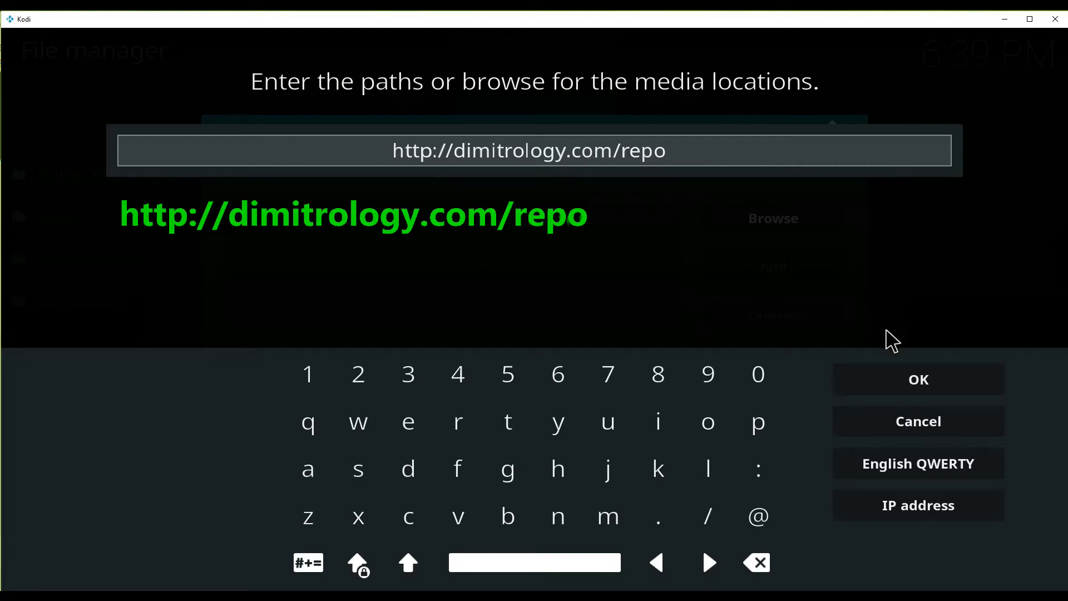
click(933, 383)
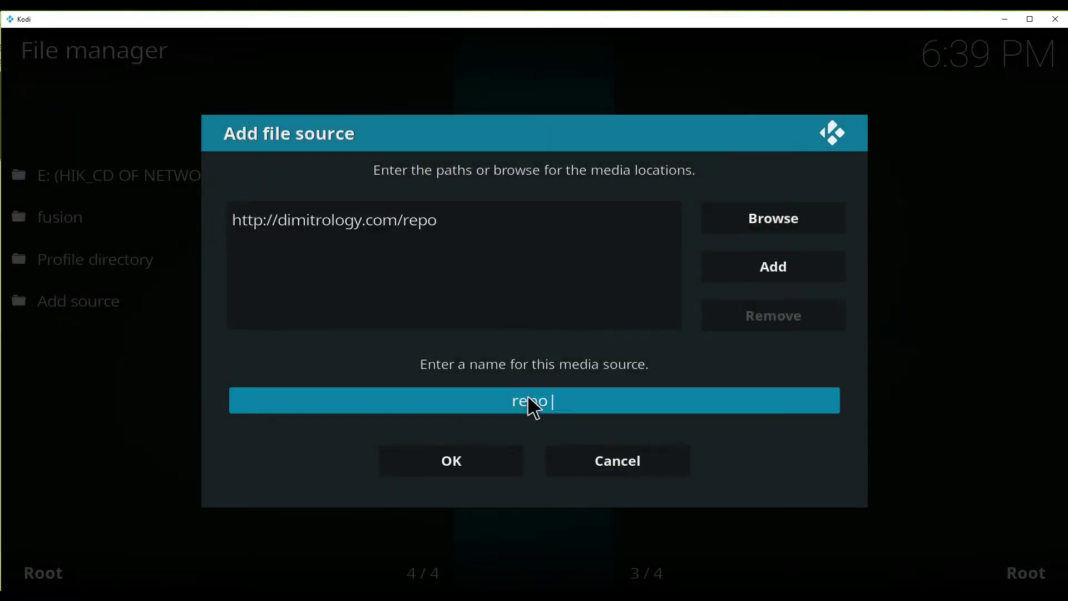
click(566, 398)
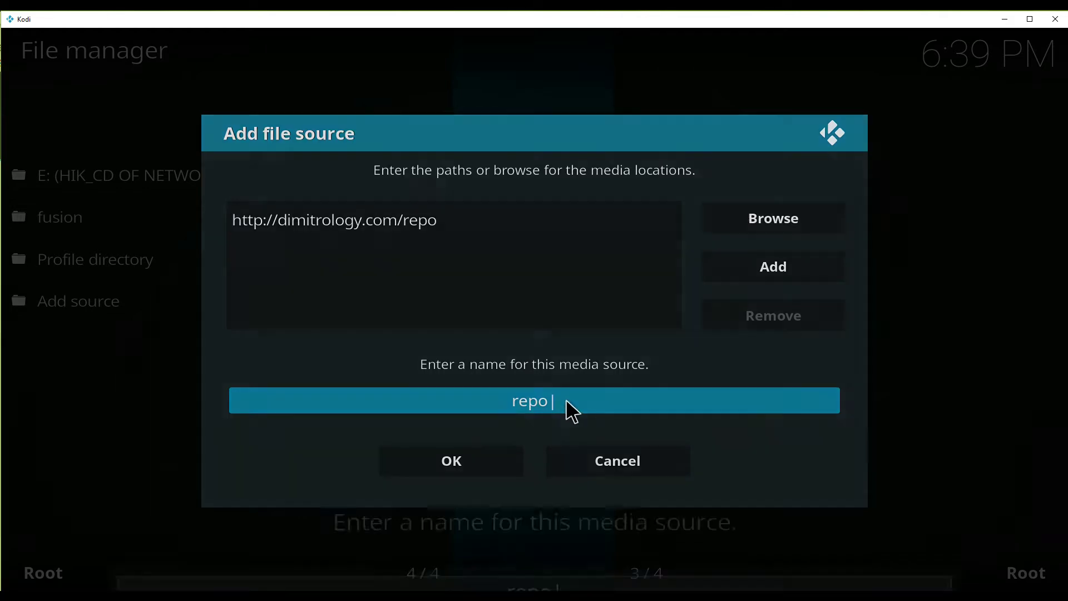
key(BackSpace)
key(BackSpace)
key(BackSpace)
key(BackSpace)
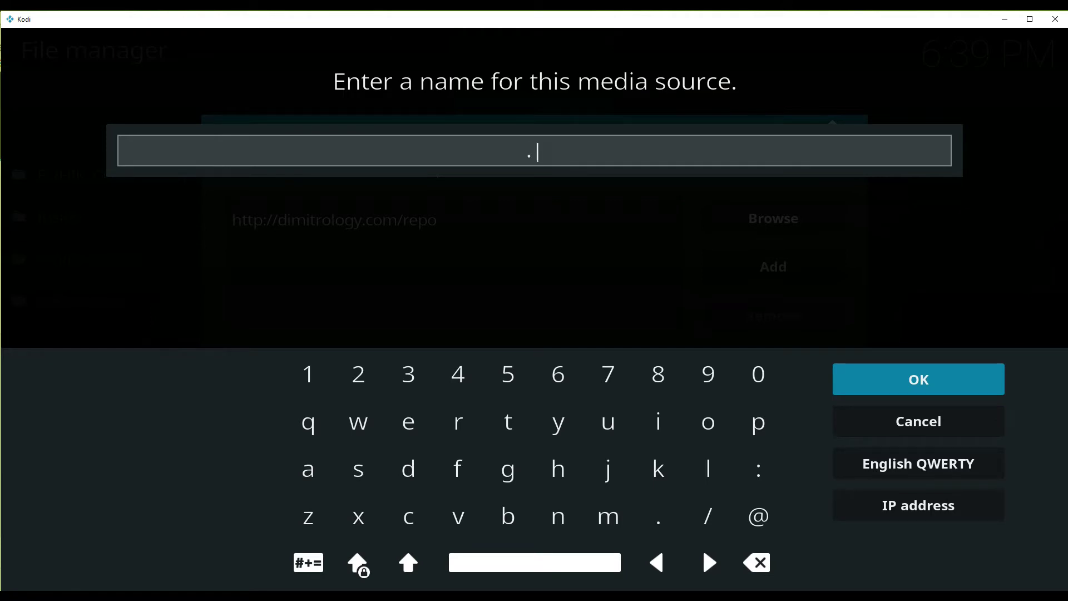
text(.Boom)
click(946, 386)
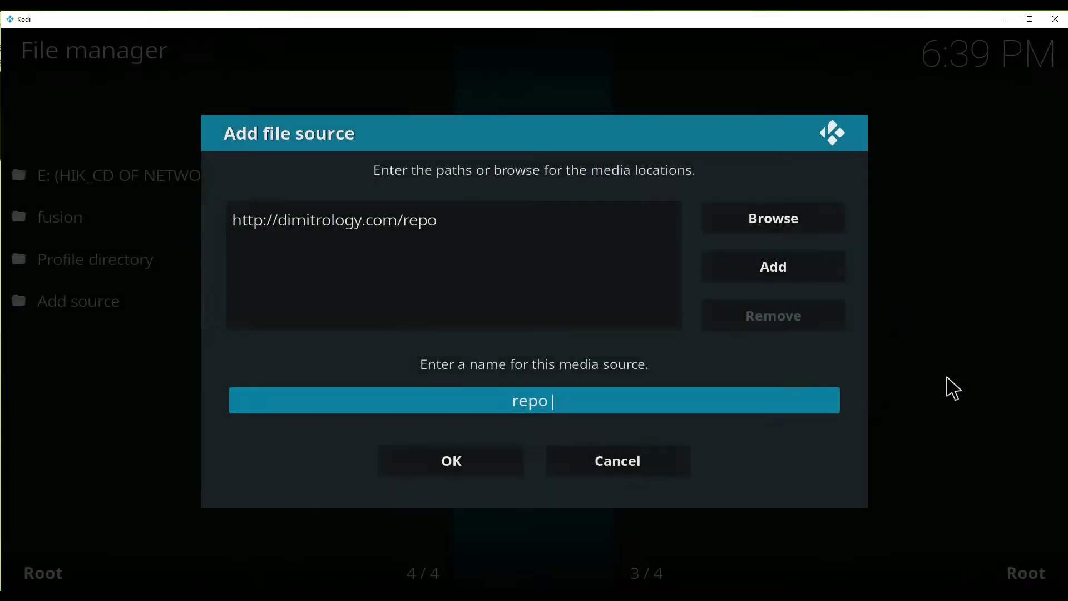
Step: Install plugin.video.wizardology.zip from the .Boom source via Install from zip file, then return to Add-ons
click(458, 462)
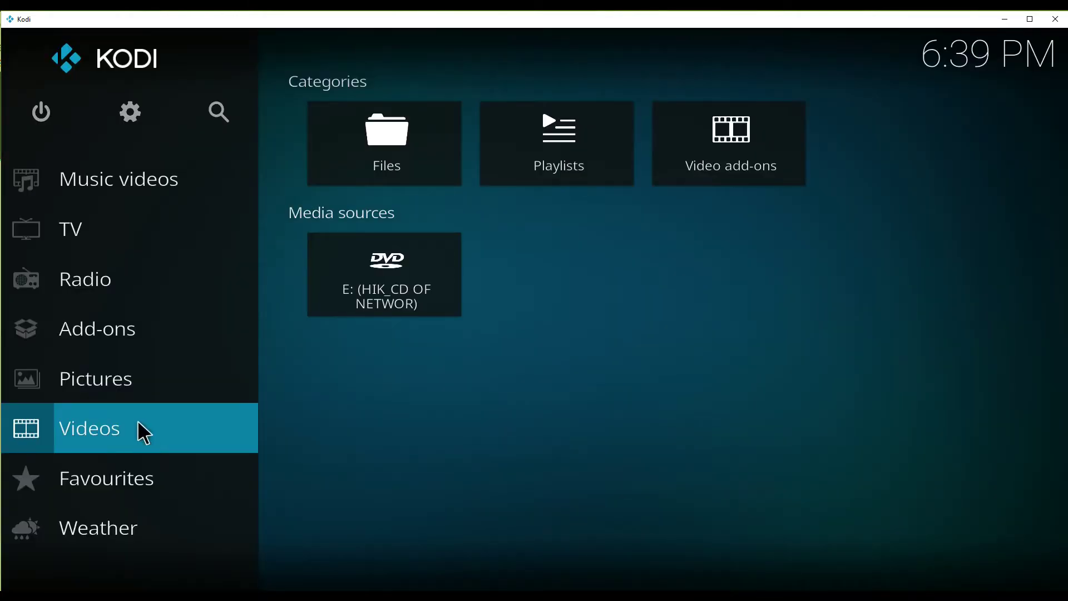
click(114, 331)
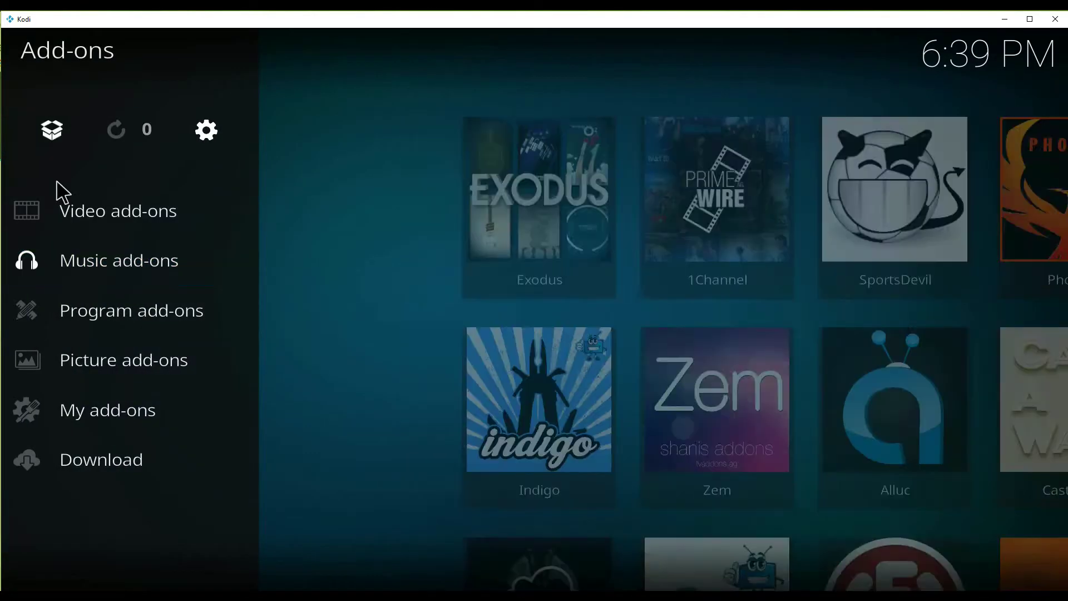
click(62, 134)
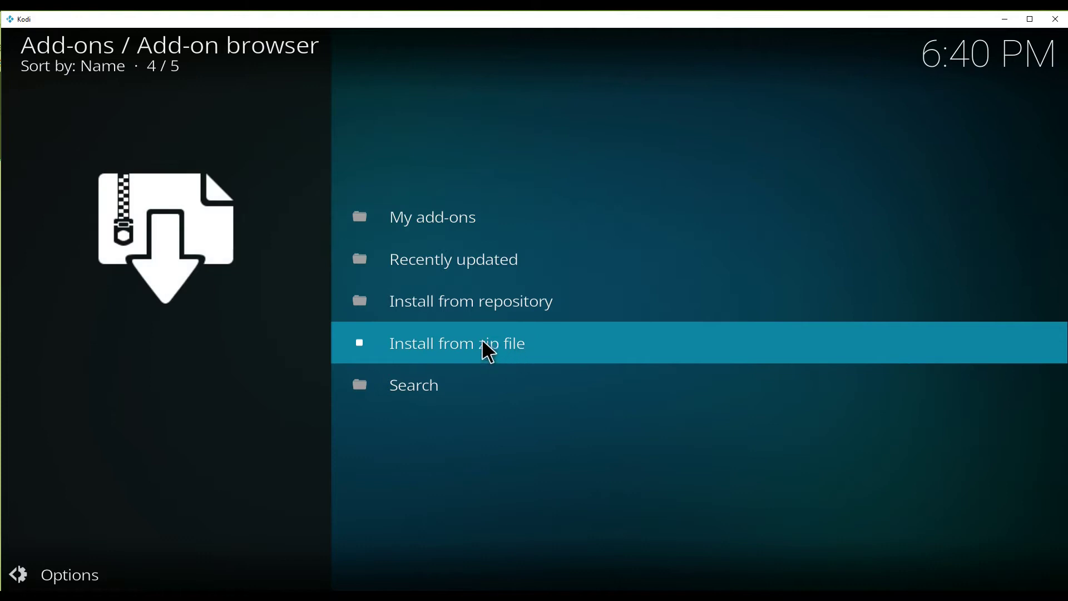
click(466, 352)
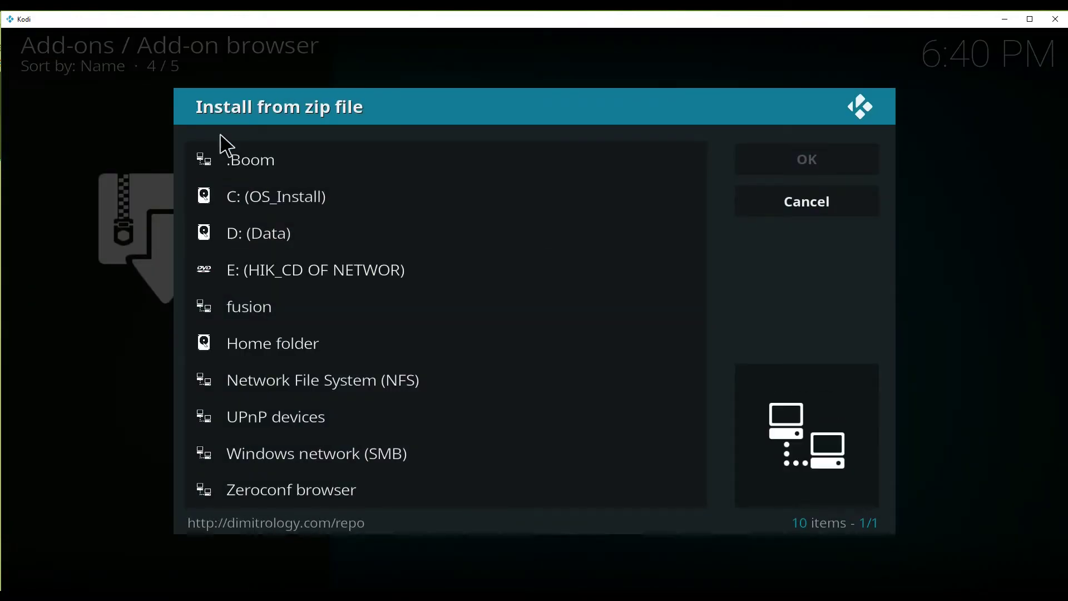
click(255, 161)
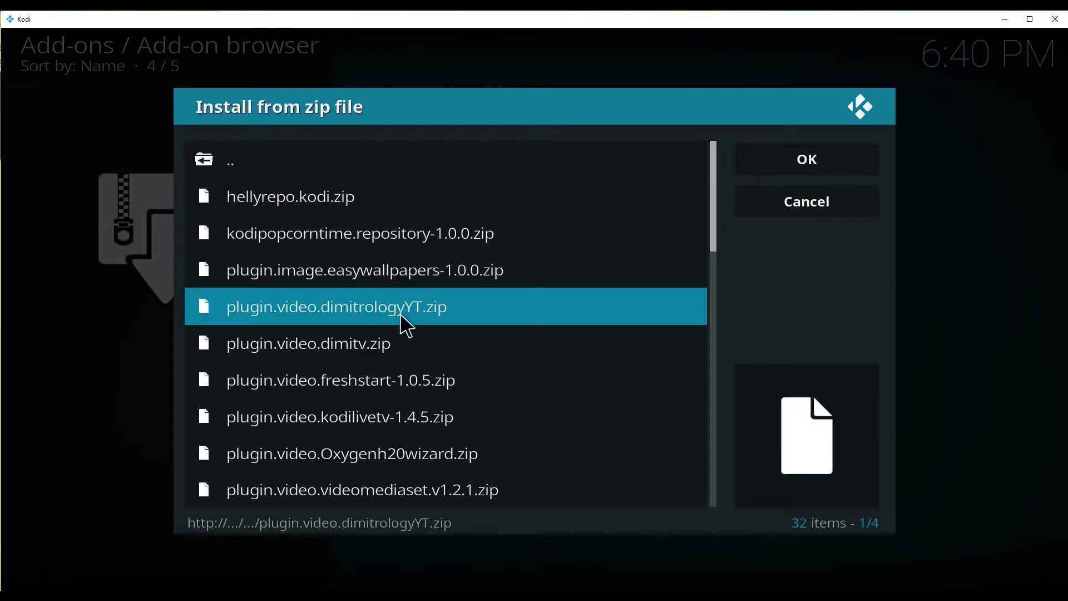
scroll(426, 410, down, 3)
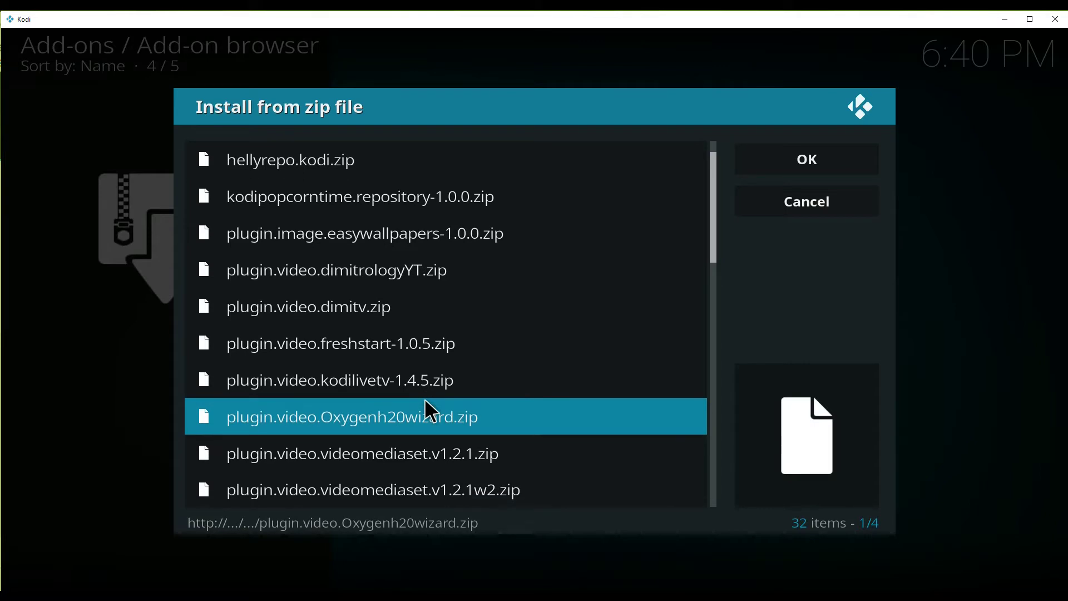
scroll(432, 412, down, 1)
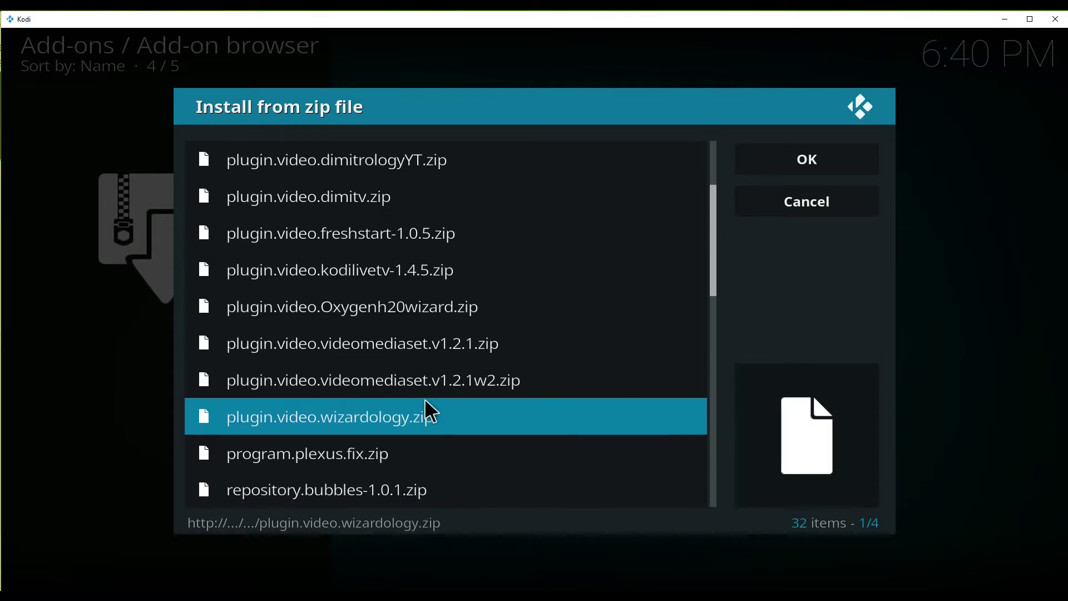
click(307, 418)
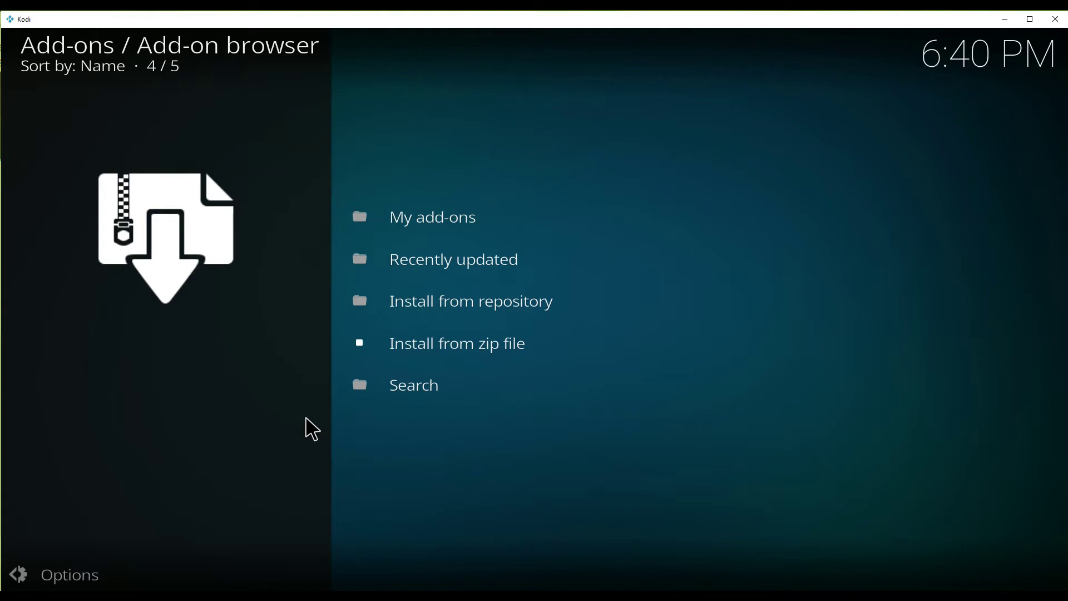
key(Right)
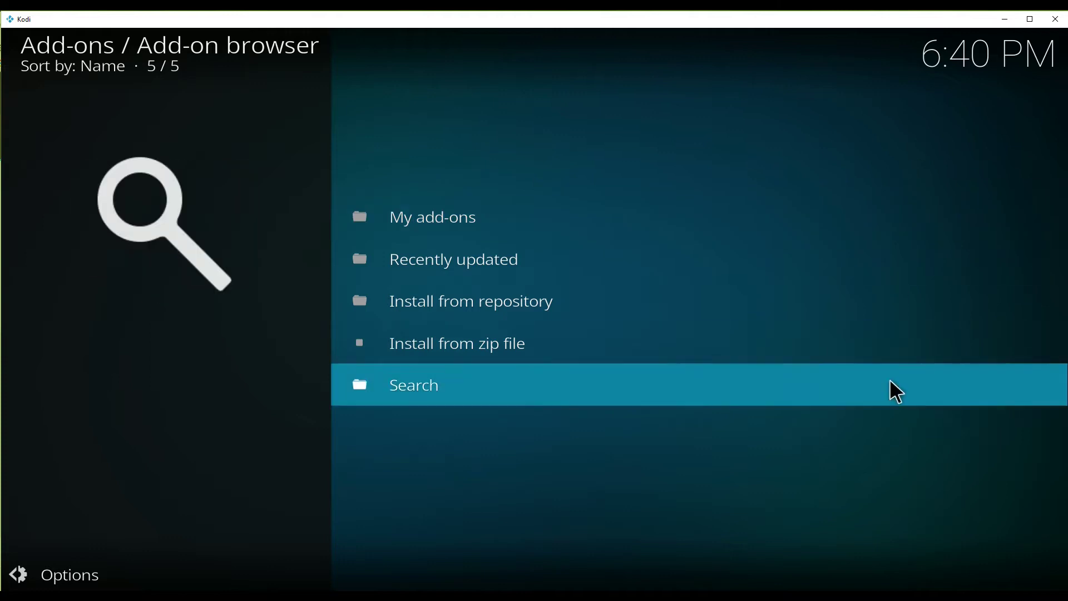
key(BackSpace)
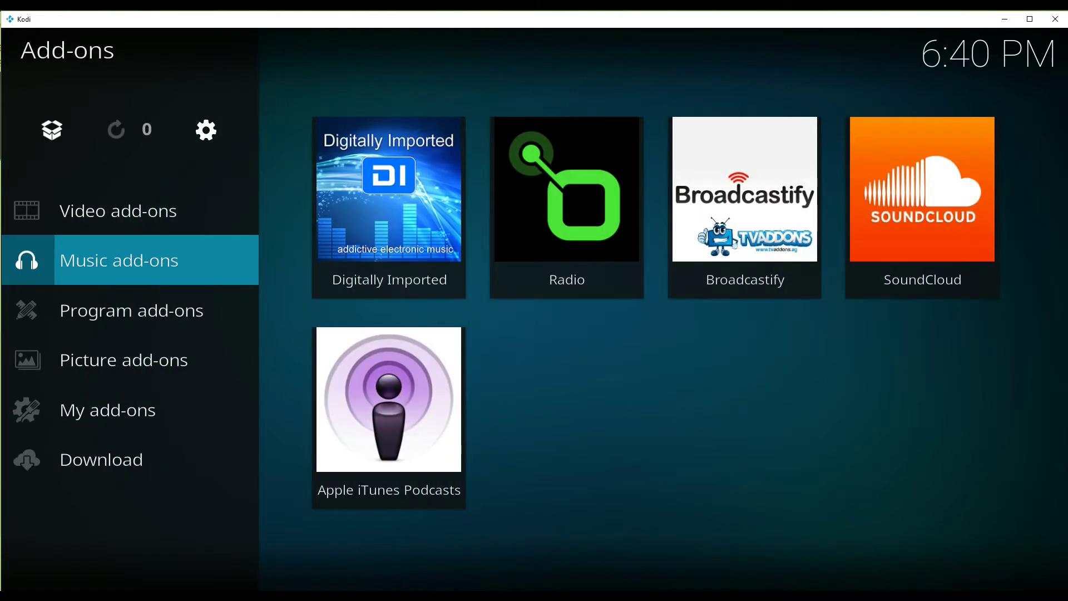
Step: Open the full Program add-ons list and launch DIMITROLOGY TV
mouse_move(177, 335)
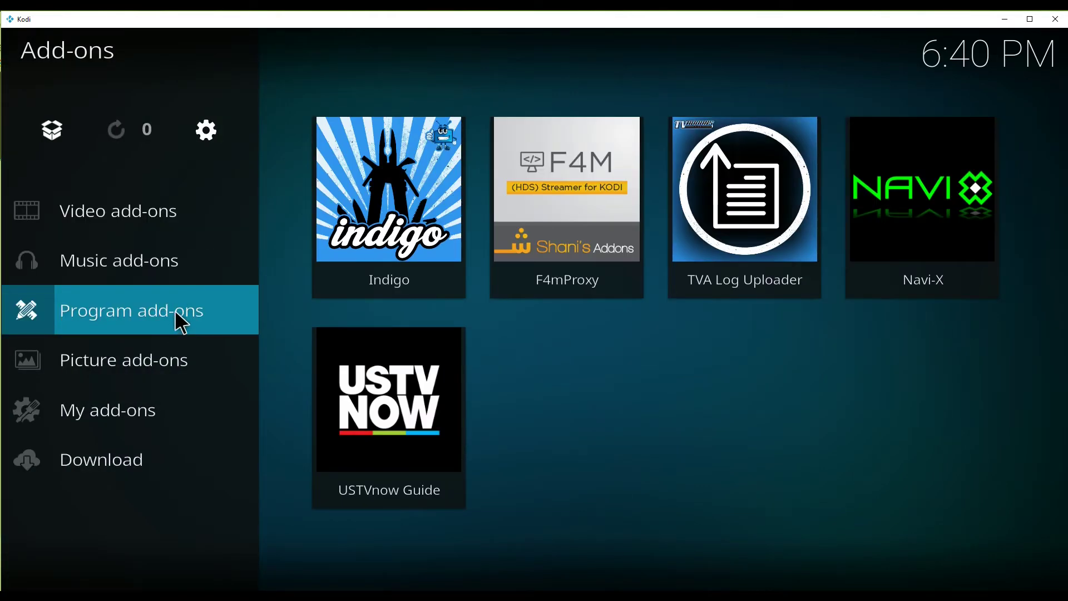
click(176, 315)
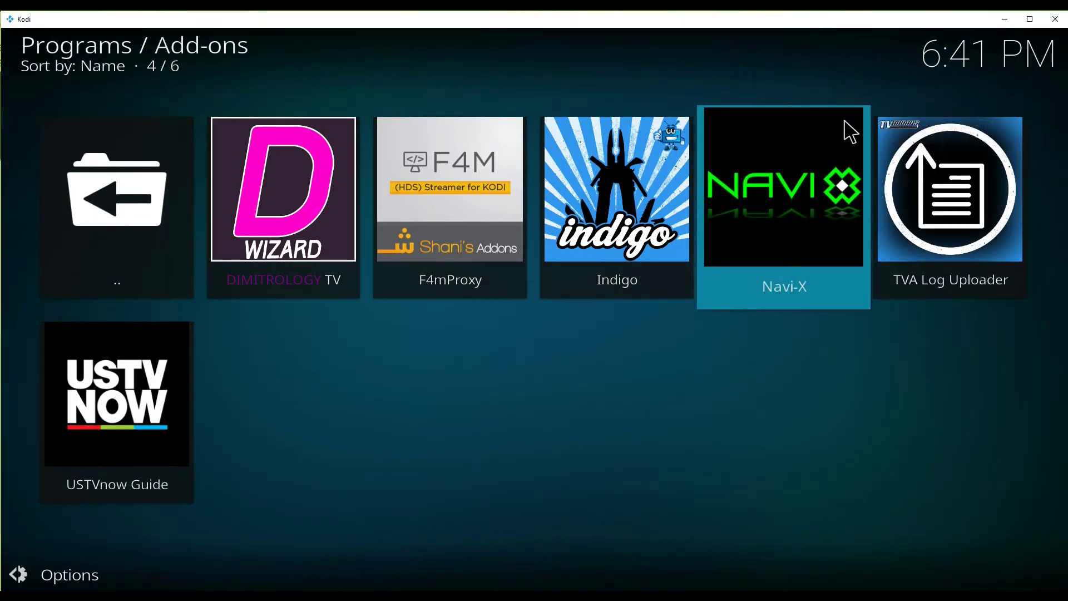
click(285, 195)
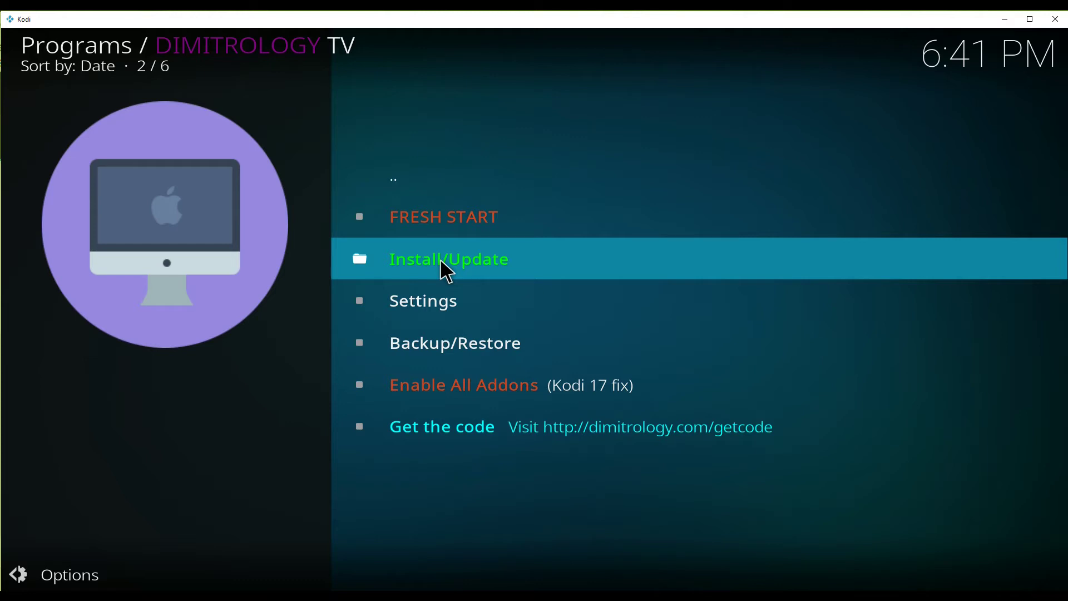
click(441, 261)
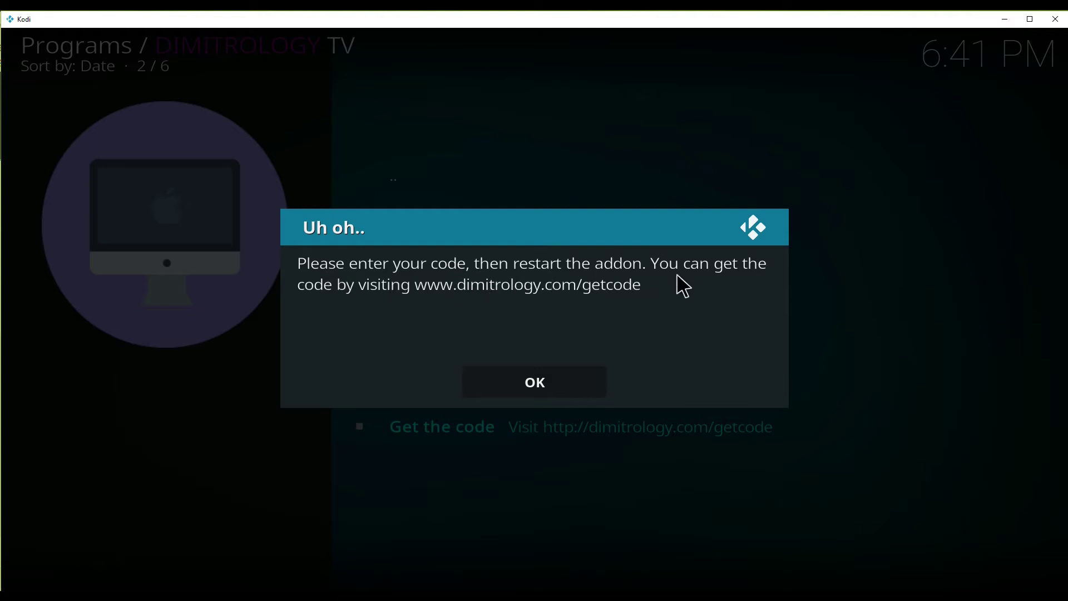
click(567, 383)
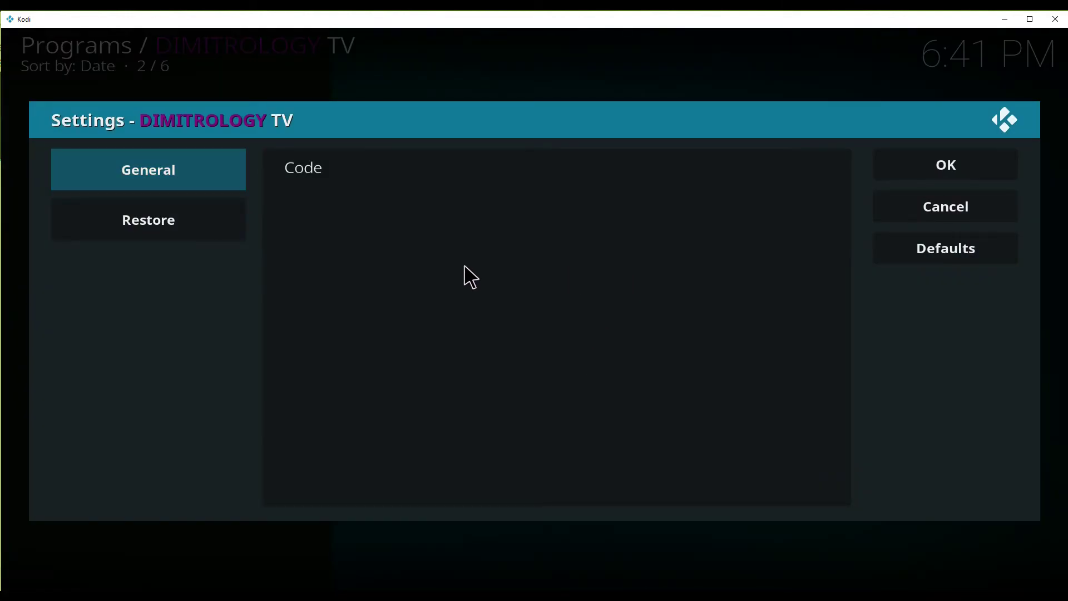
click(935, 203)
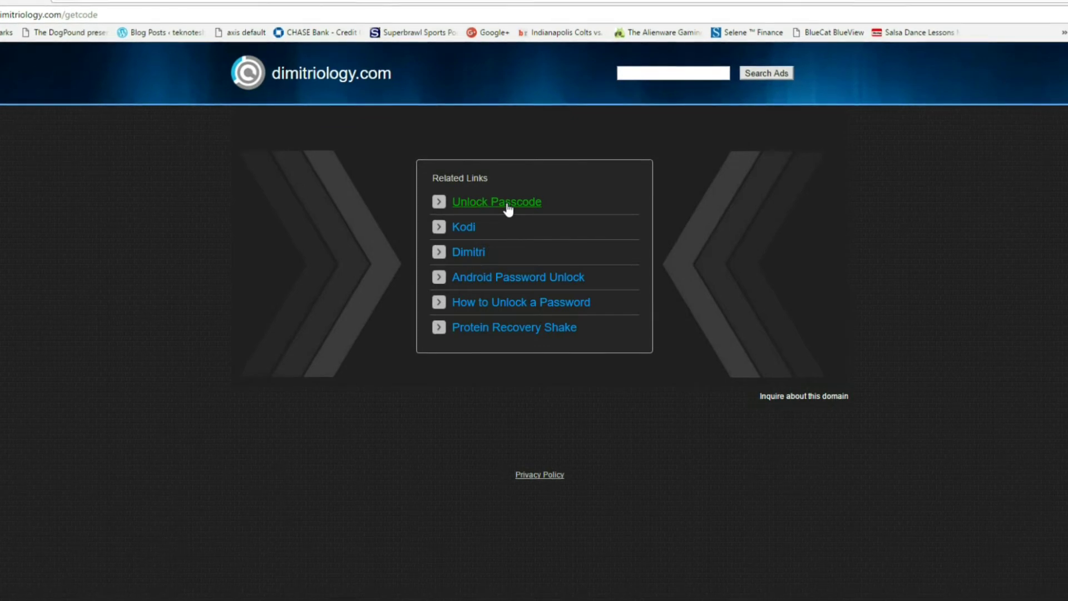
Step: Follow the Kodi, Unlock Passcode and Dimitri related links on the parked dimitriology.com page
click(472, 227)
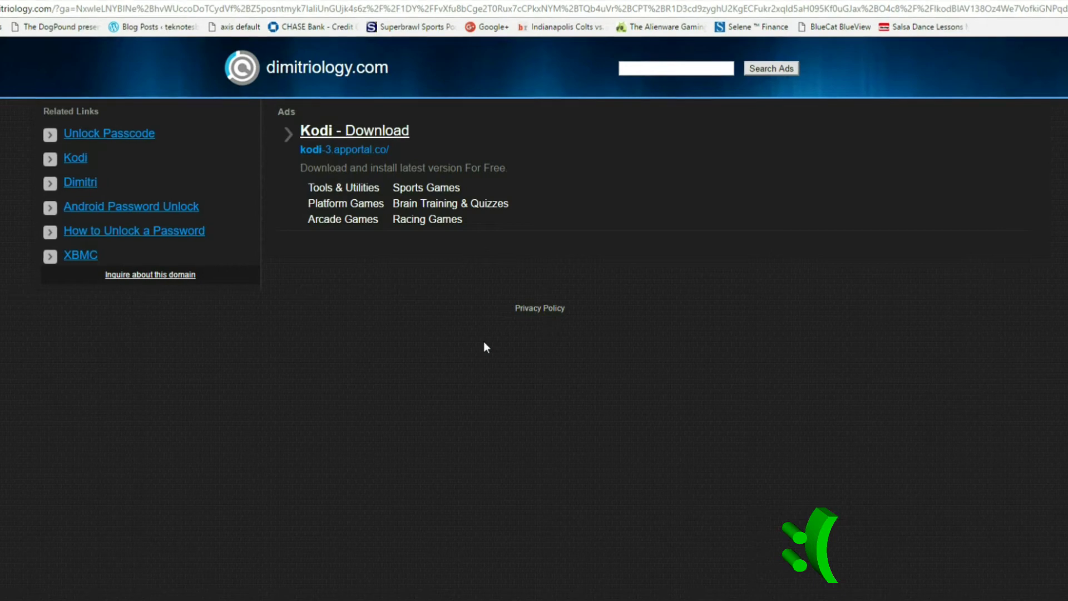
click(128, 141)
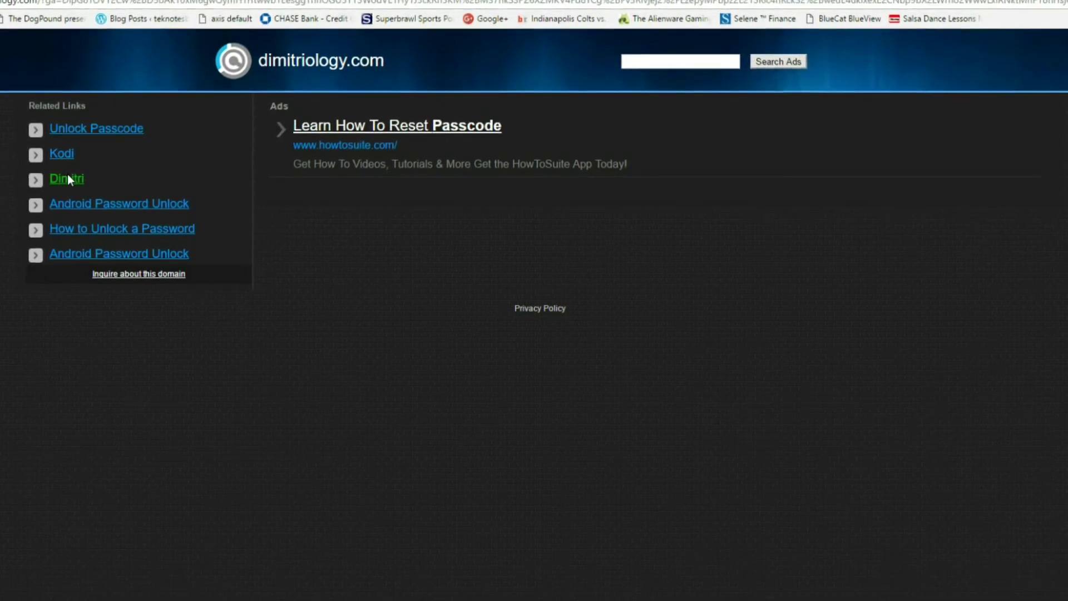
click(69, 178)
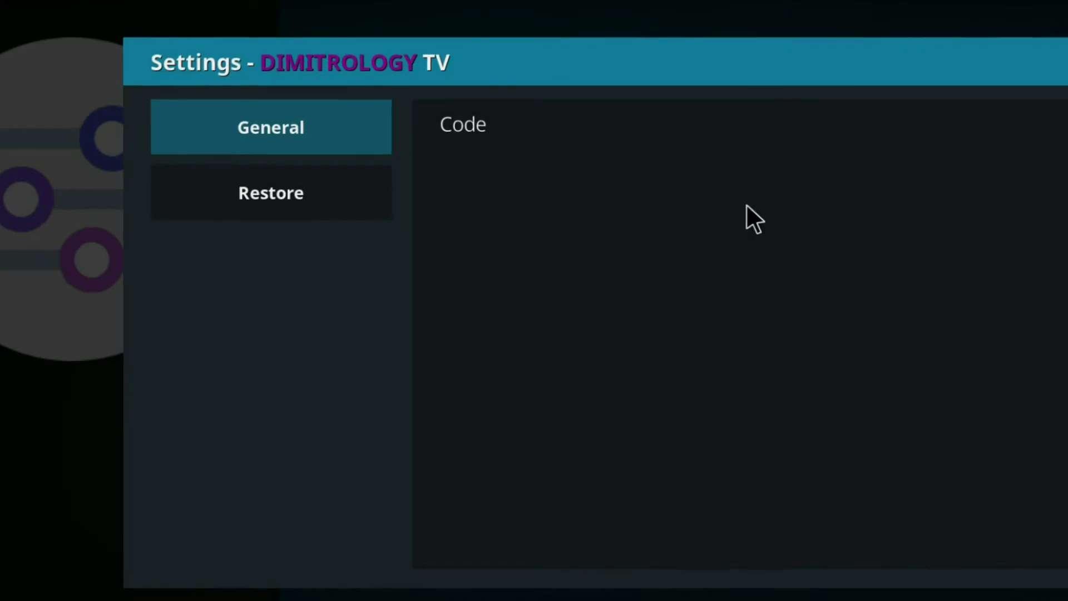
Step: Open the add-on's Code setting and dismiss the keyboard without entering a code
click(455, 110)
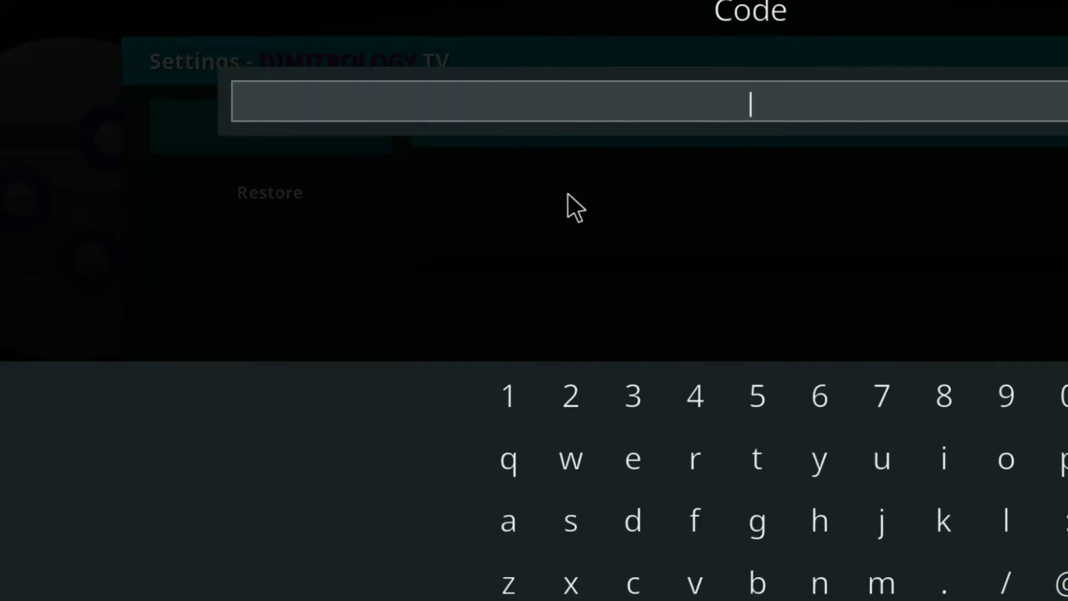
key(Escape)
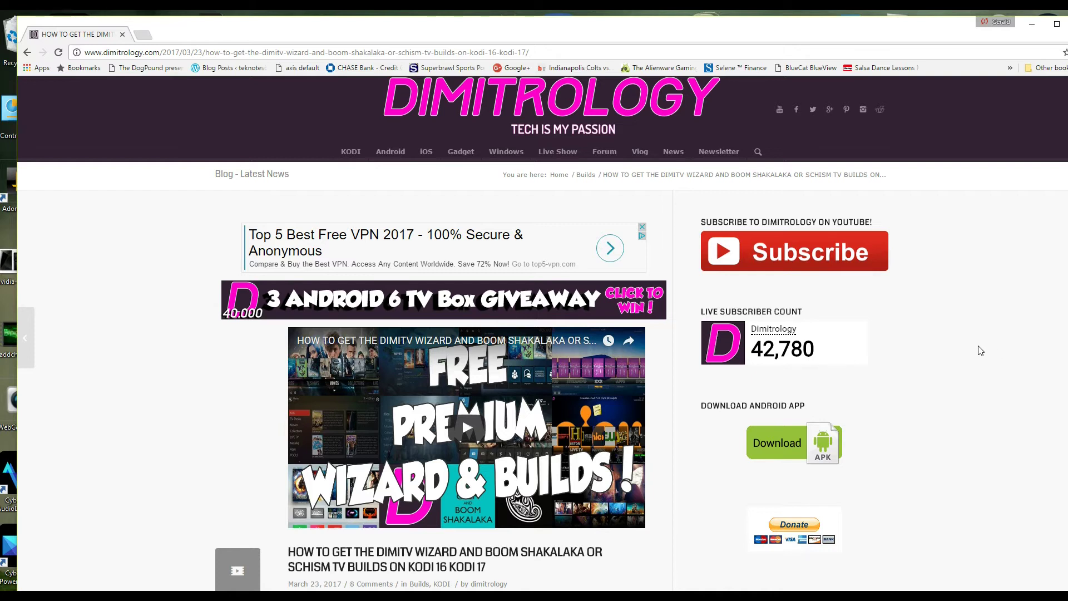
Step: Scroll the DimiTV article and follow its link to the dimitrology.com/getcode page
scroll(980, 351, down, 2)
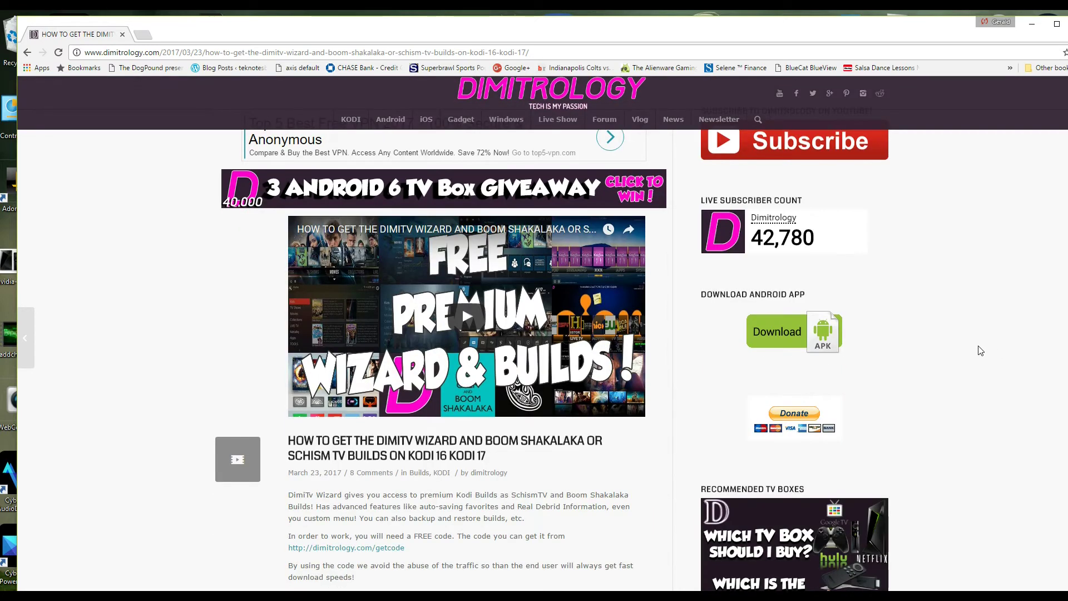
scroll(981, 351, down, 3)
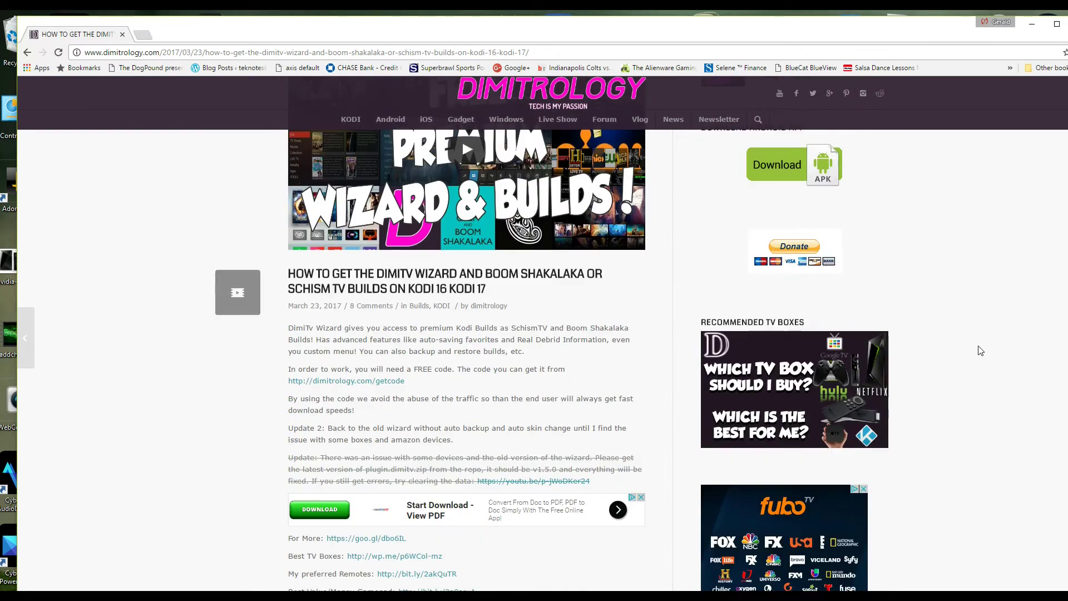
scroll(980, 350, down, 1)
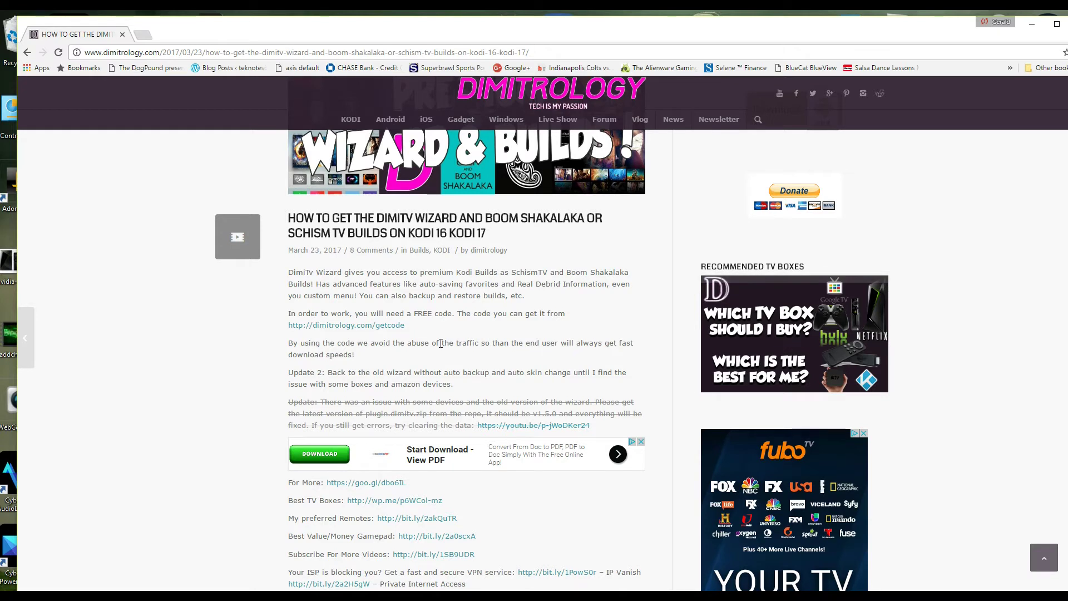
click(356, 328)
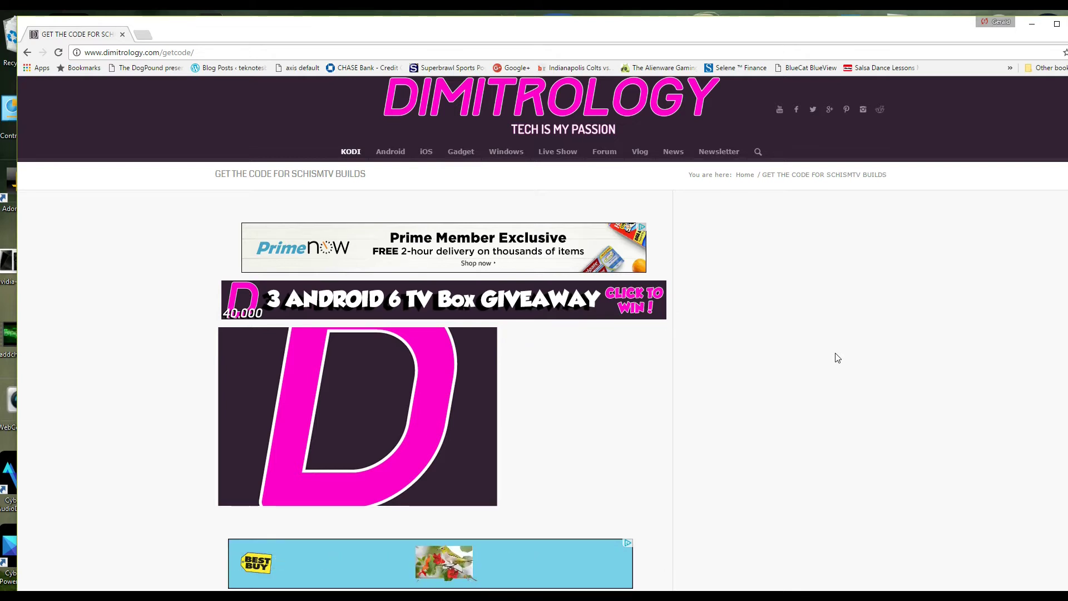
Step: Scroll to CURRENT CODE and copy the hourly access code to the clipboard
scroll(837, 357, down, 5)
scroll(837, 357, down, 1)
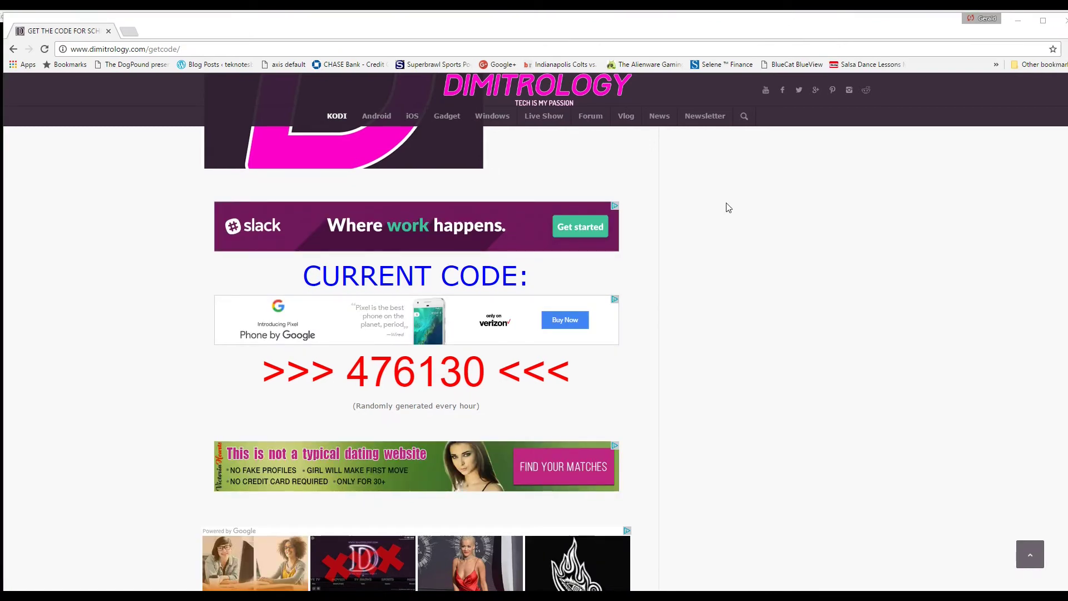
mouse_move(445, 116)
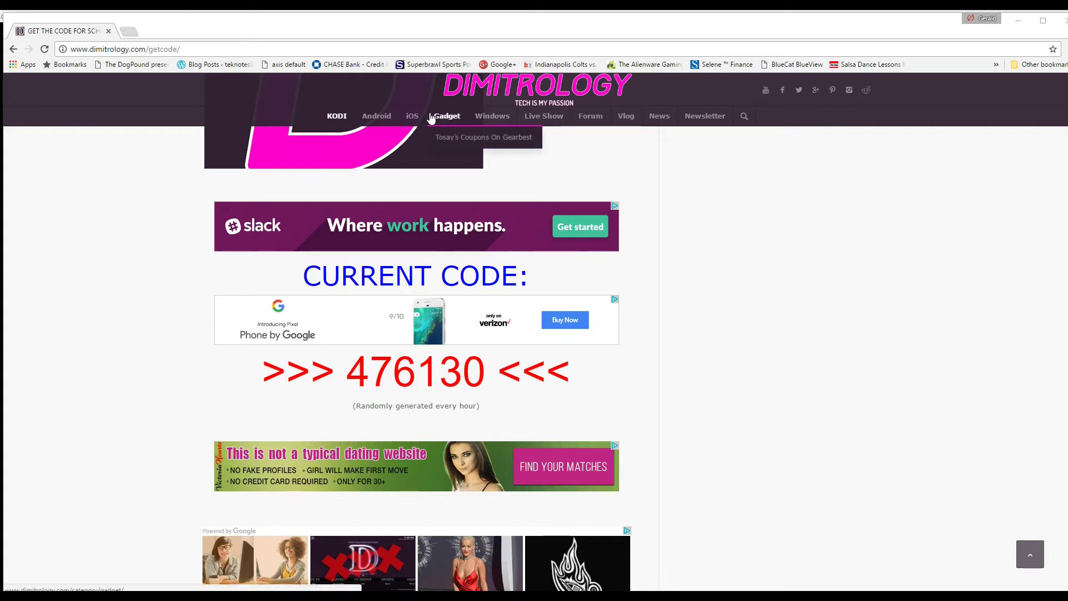
mouse_move(336, 116)
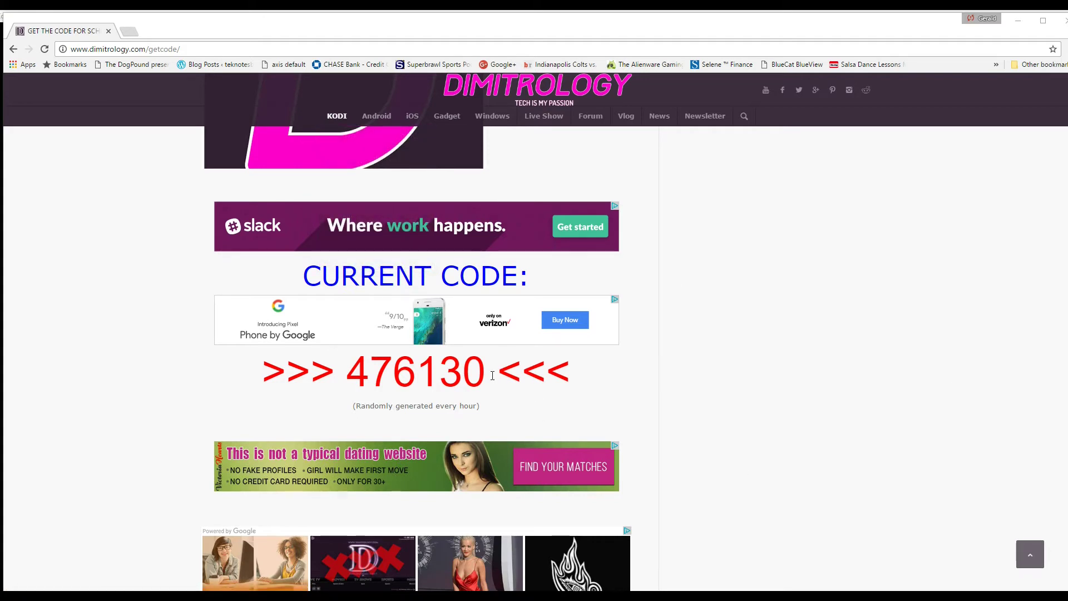
drag(492, 376, 372, 359)
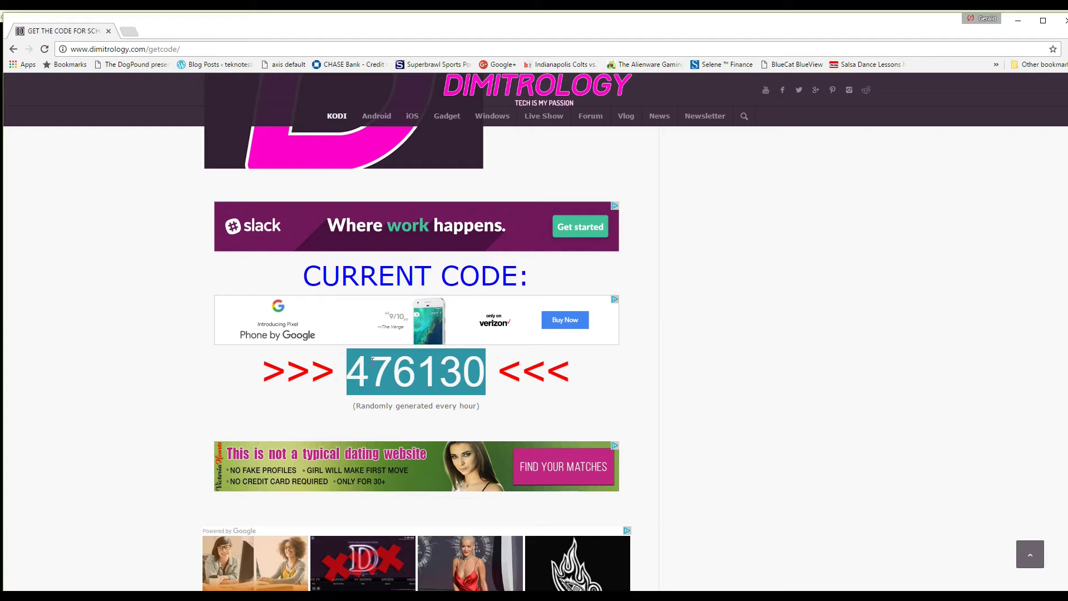
right_click(373, 359)
click(392, 370)
Step: Back in Kodi, dismiss the missing-code warning and open the add-on's code entry
key(alt+Tab)
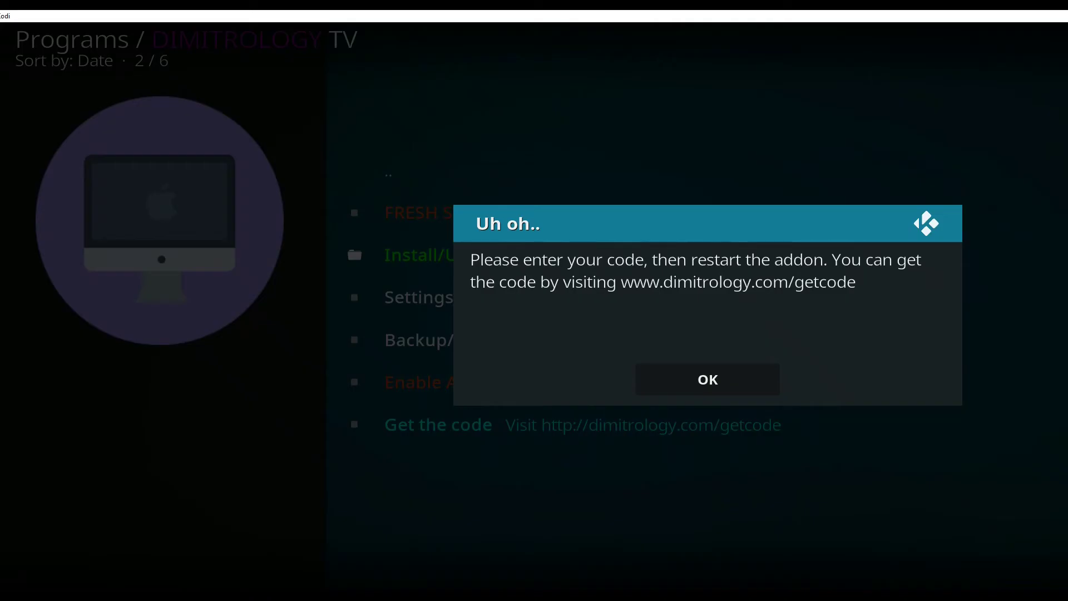
click(715, 381)
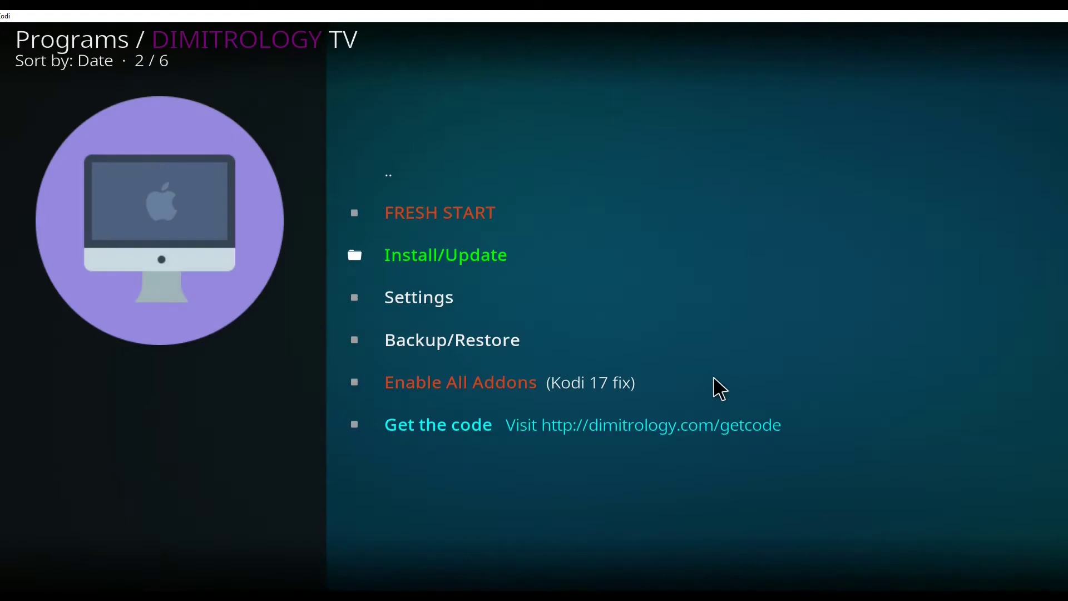
click(550, 162)
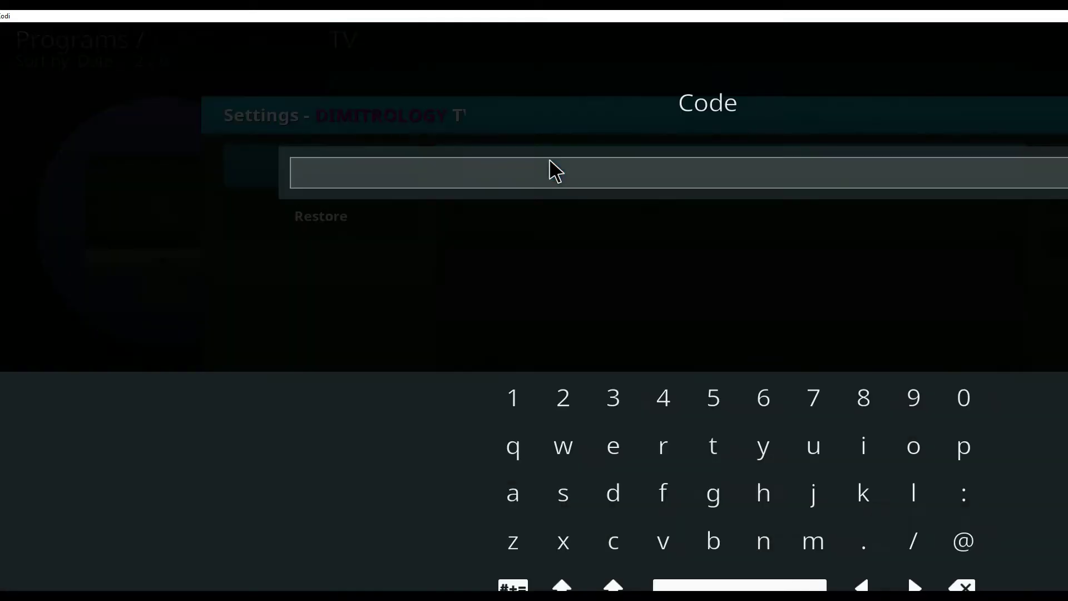
Step: Enter and confirm the six-digit DIMITROLOGY TV access code, then open the builds list
click(676, 372)
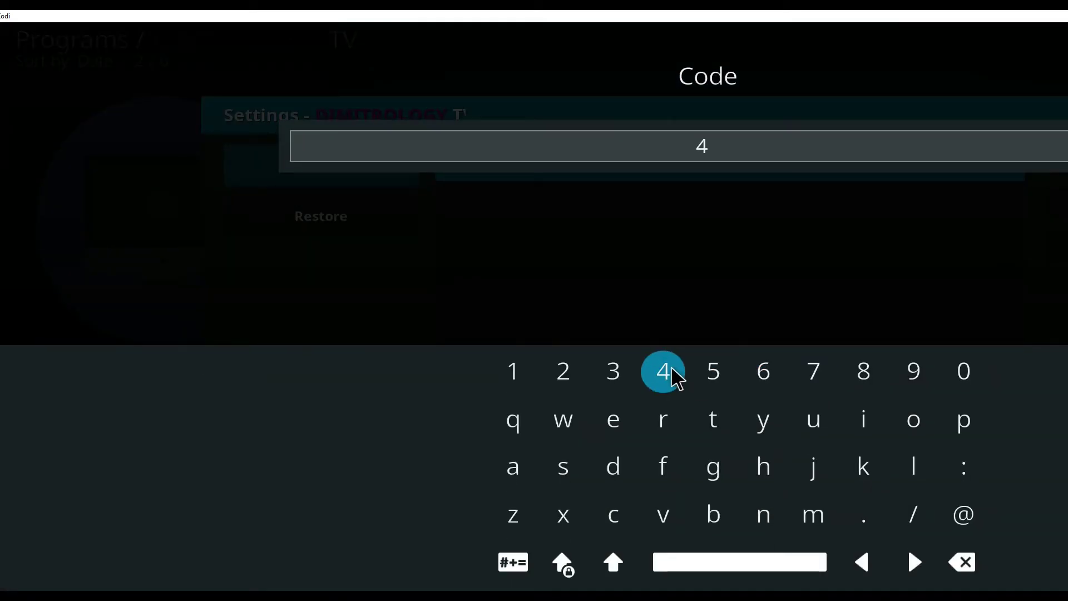
click(810, 371)
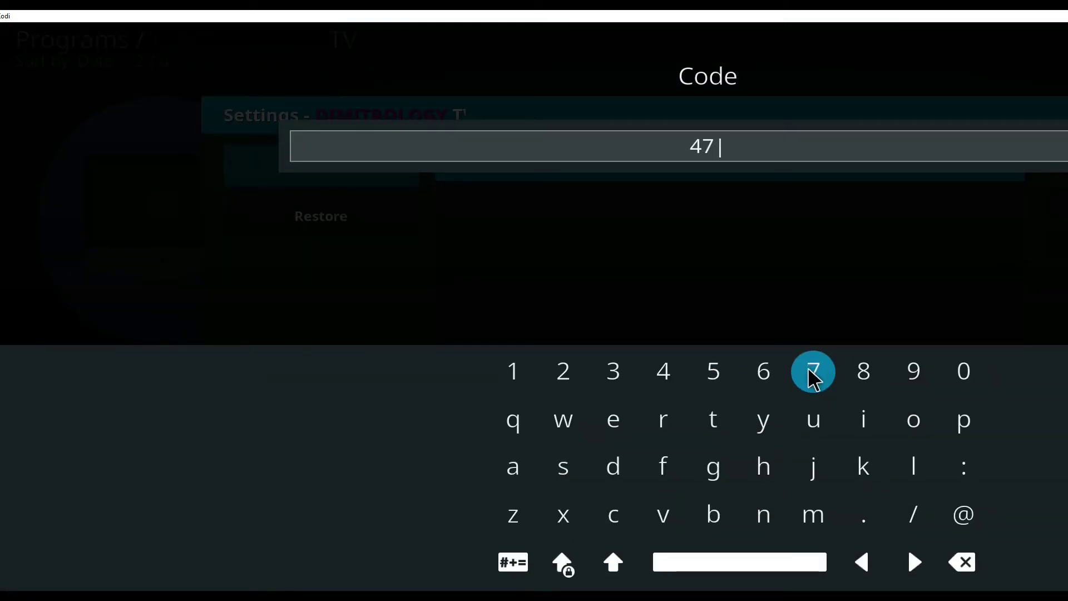
click(760, 372)
click(520, 375)
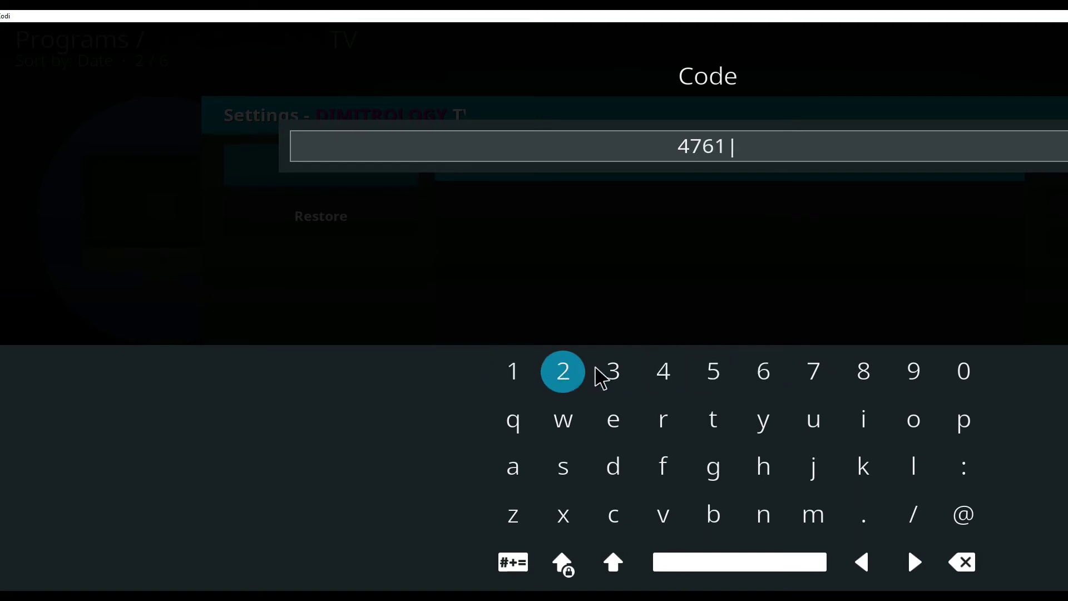
click(615, 380)
click(967, 375)
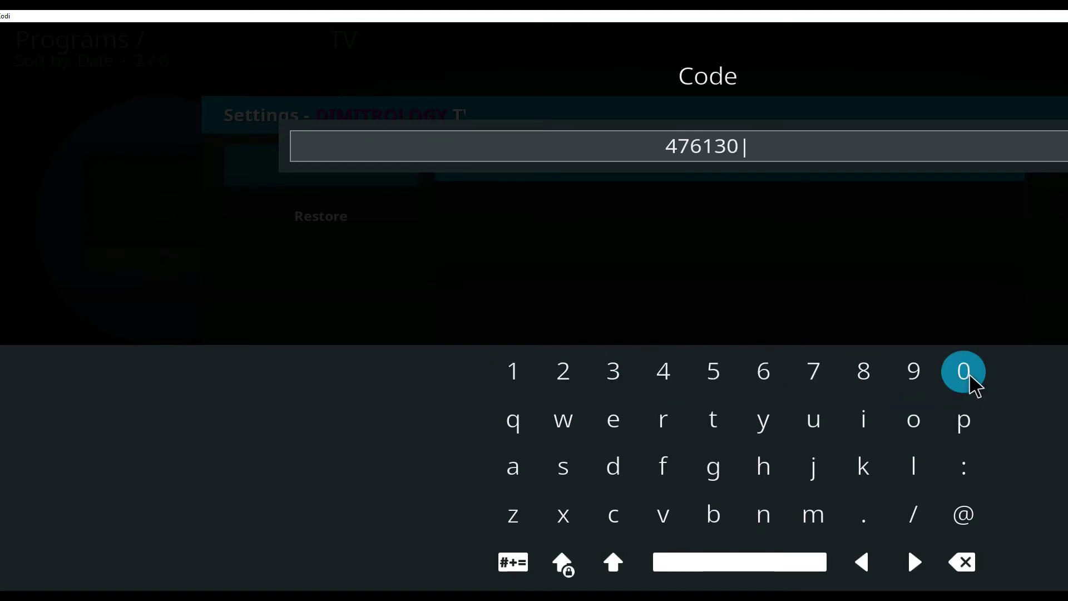
key(Return)
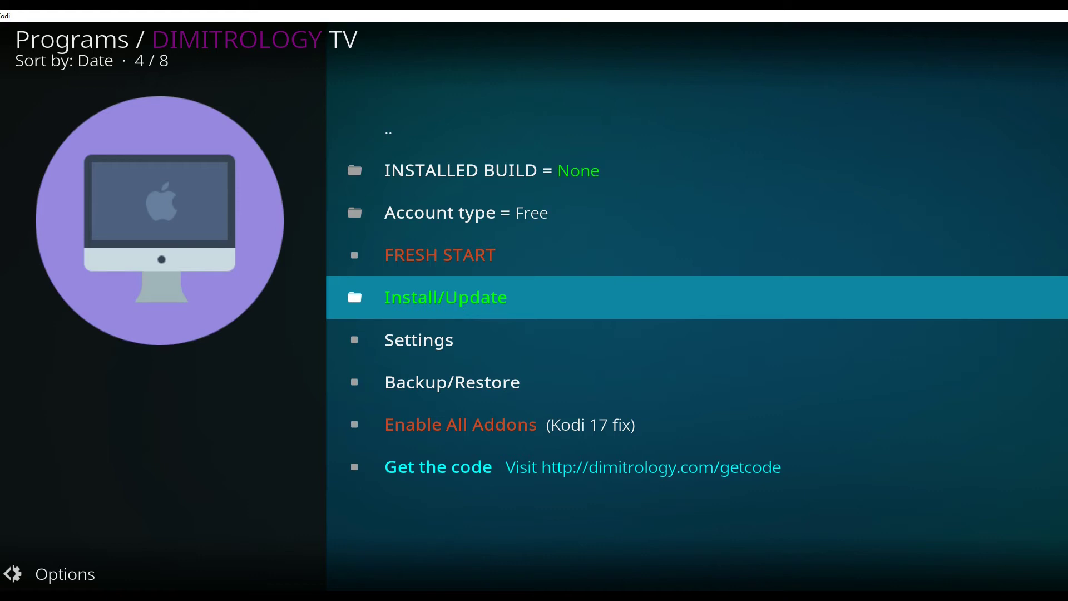
click(451, 299)
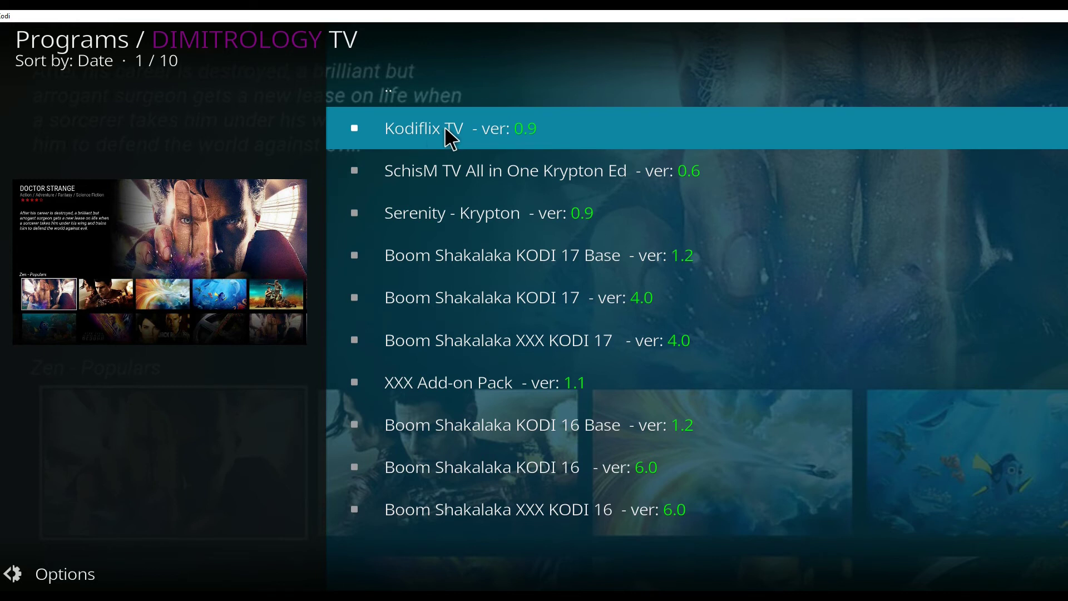
Step: Choose the Kodiflix TV ver 0.9 build for installation
click(451, 138)
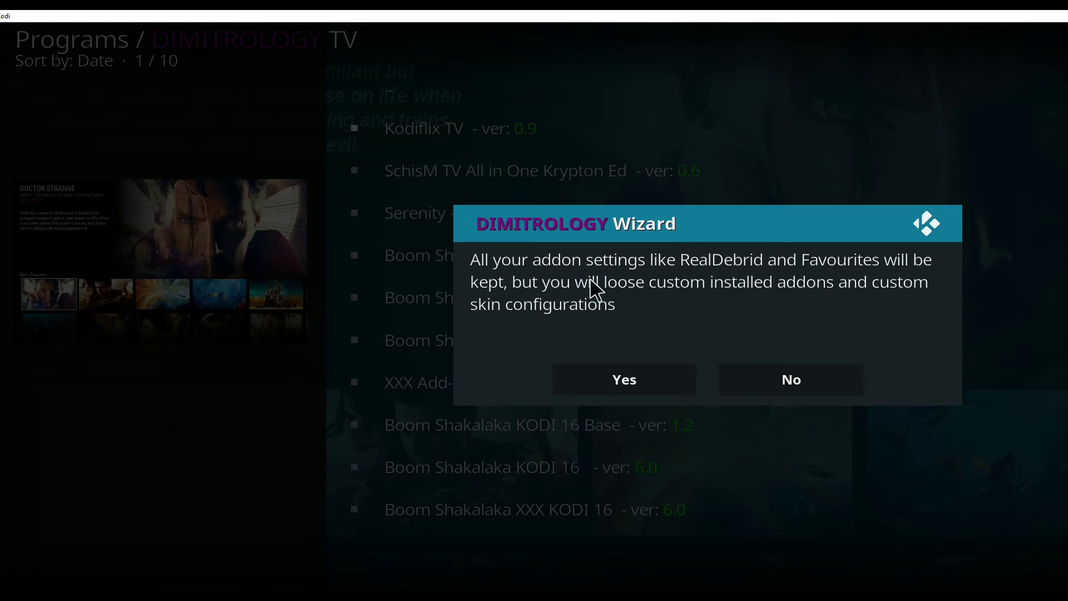
Step: Accept the DIMITROLOGY Wizard warning so the Kodiflix TV build installs
click(601, 377)
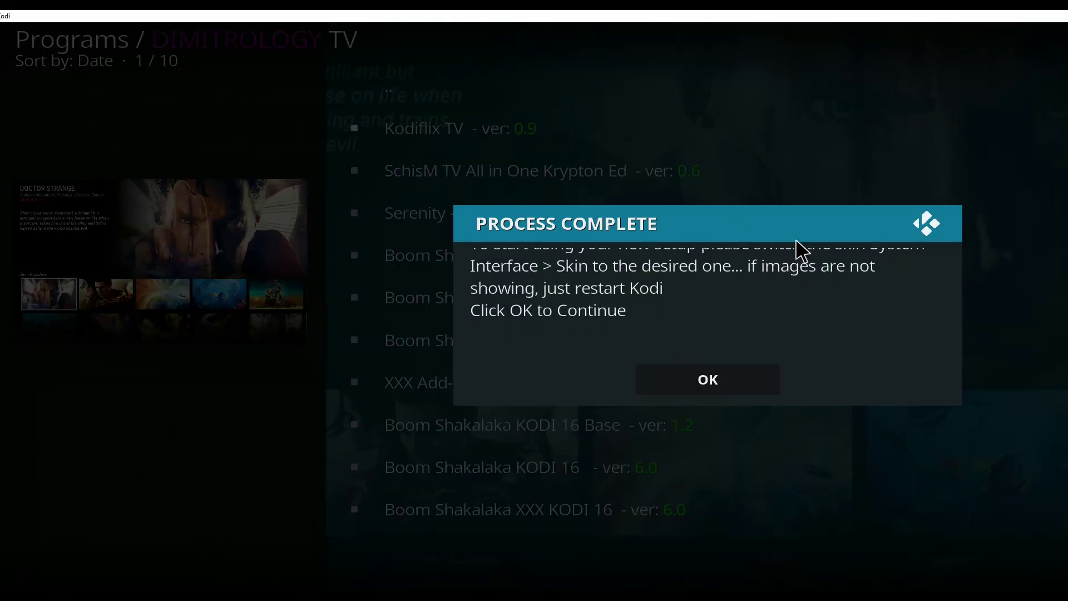
Step: Acknowledge the finished Kodiflix TV install and restore the Kodi window to fill the screen
click(676, 381)
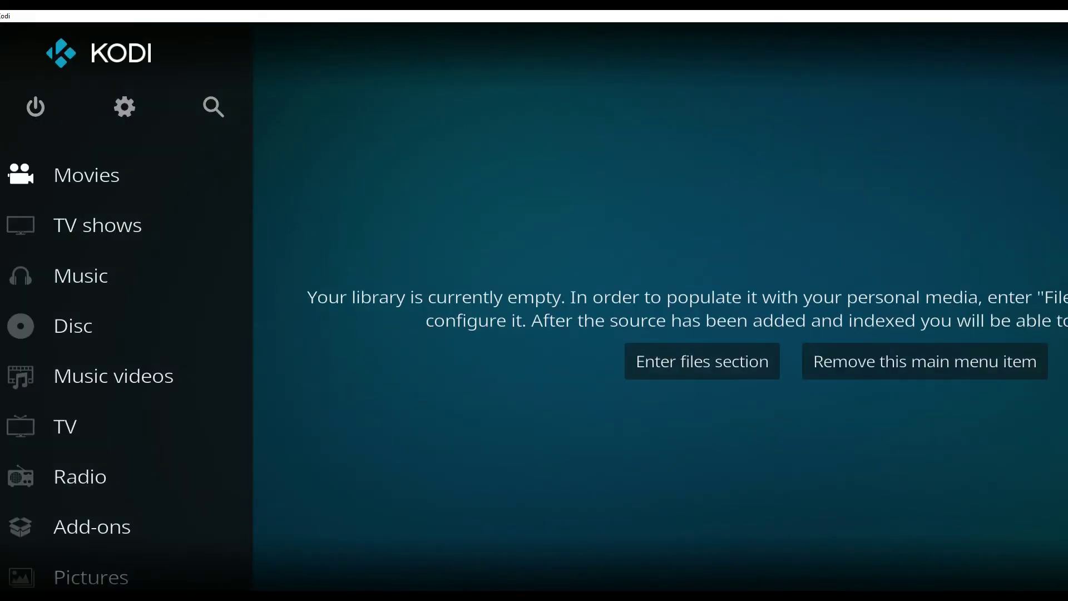
click(1055, 16)
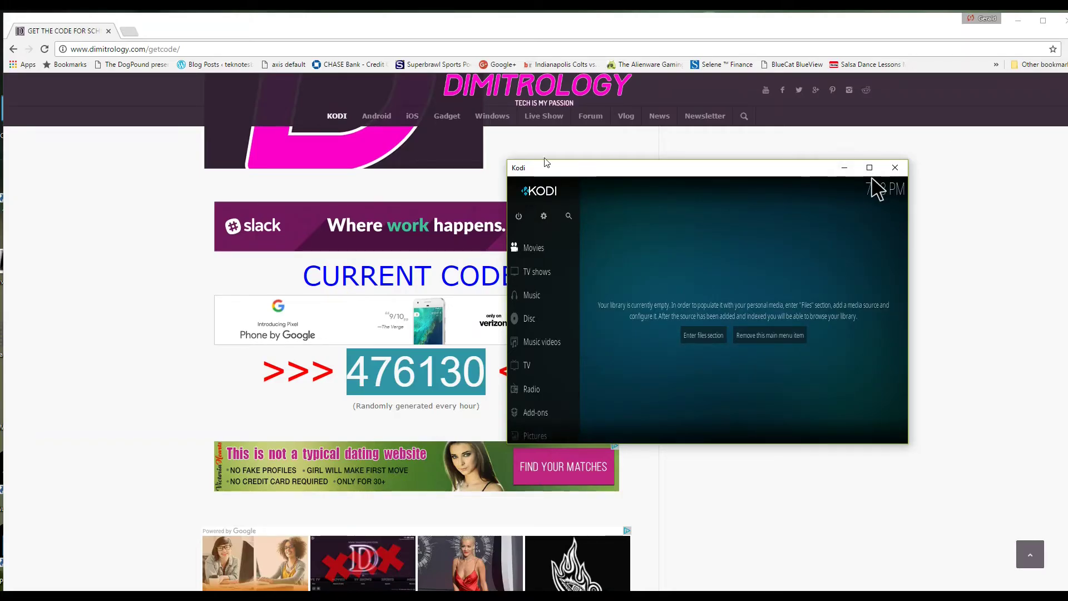
drag(507, 161, 2, 12)
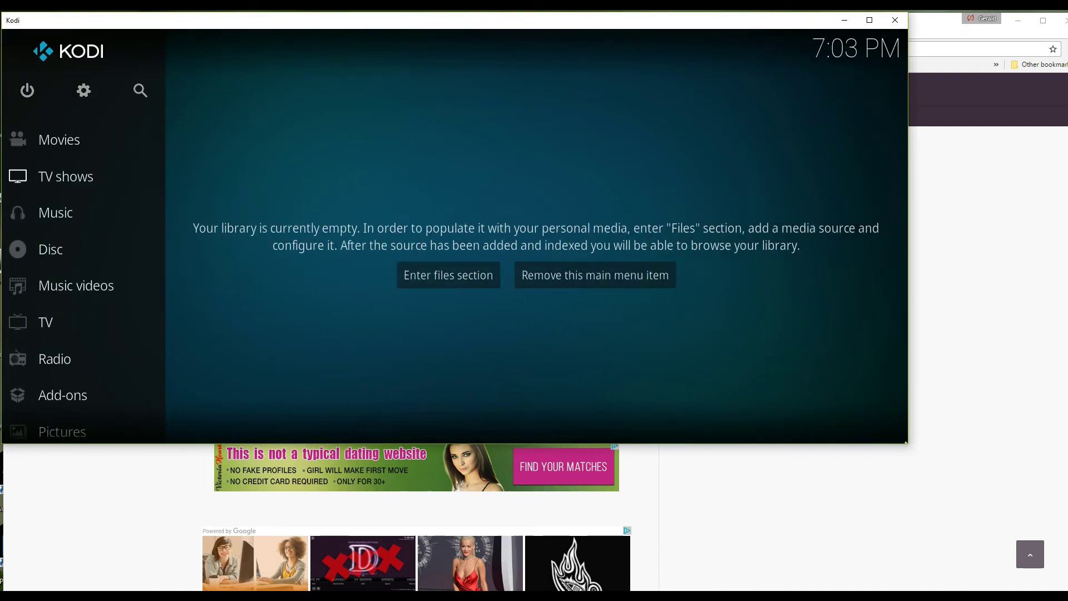
drag(908, 445, 1066, 591)
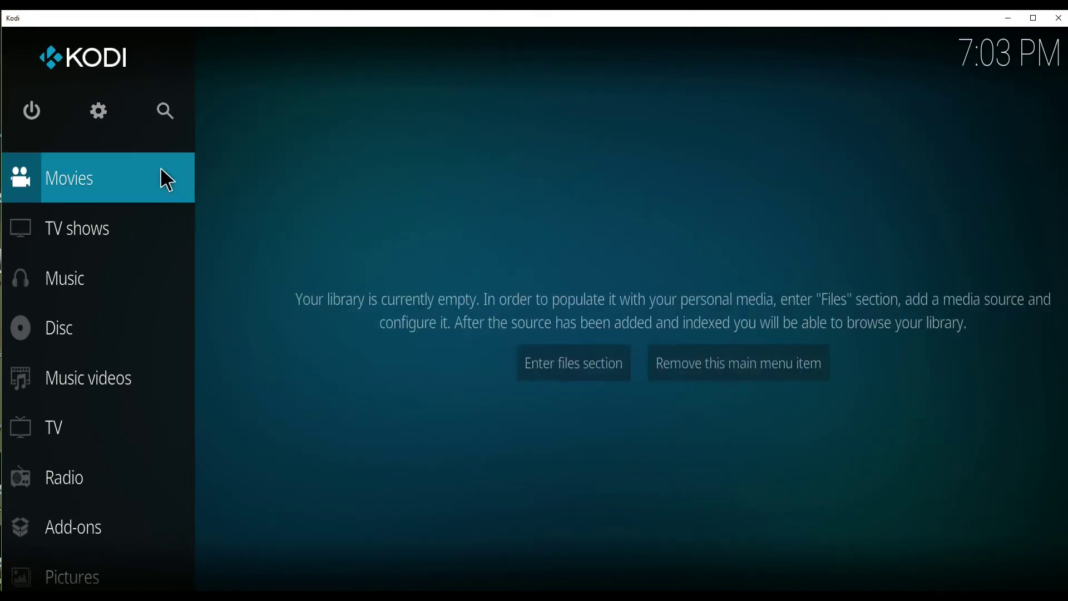
Step: Open the Video add-ons row and step past MetalliQ, Phoenix and Fine and Dandy to Release HUB
click(93, 510)
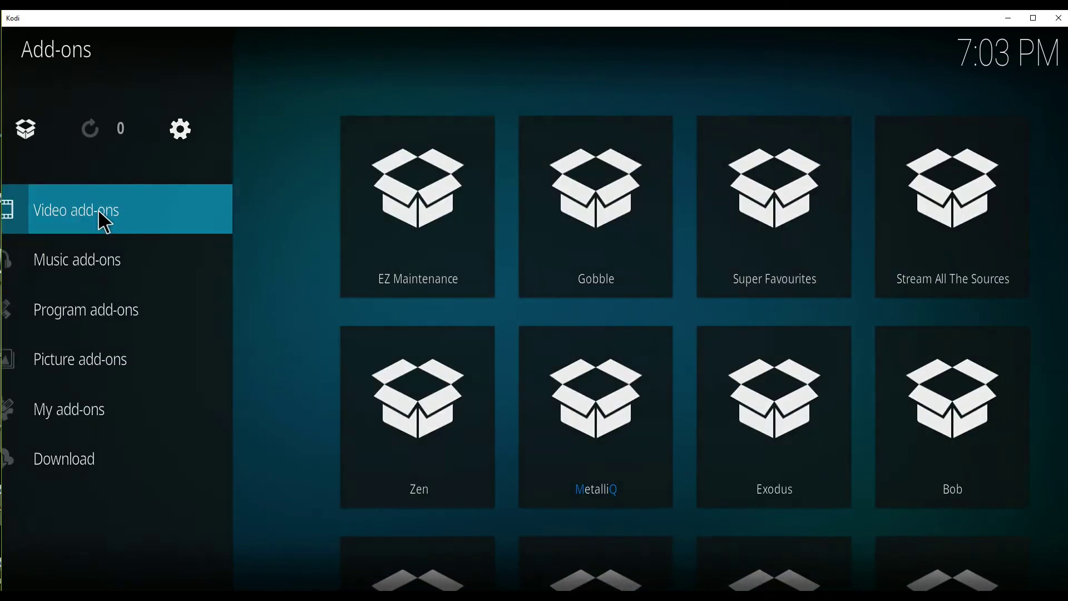
click(104, 223)
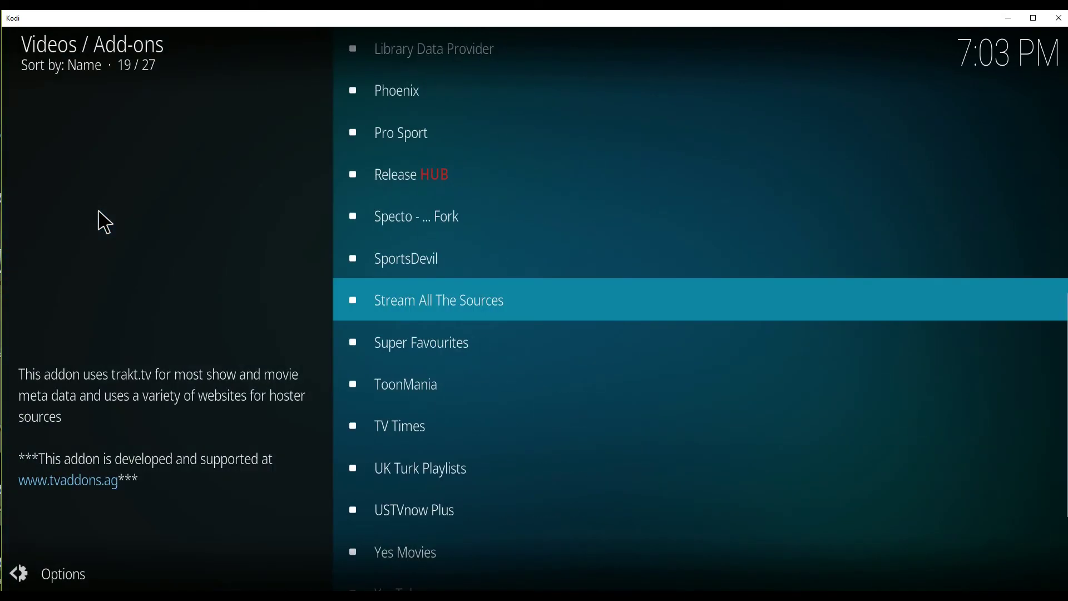
scroll(511, 298, up, 13)
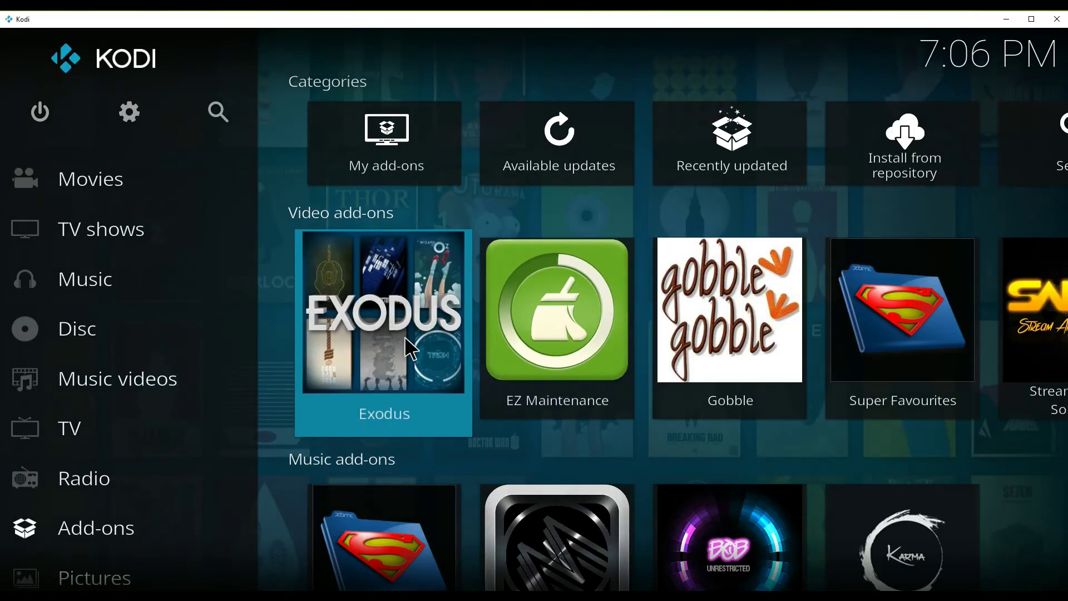
key(Right)
key(Right)
key(Right)
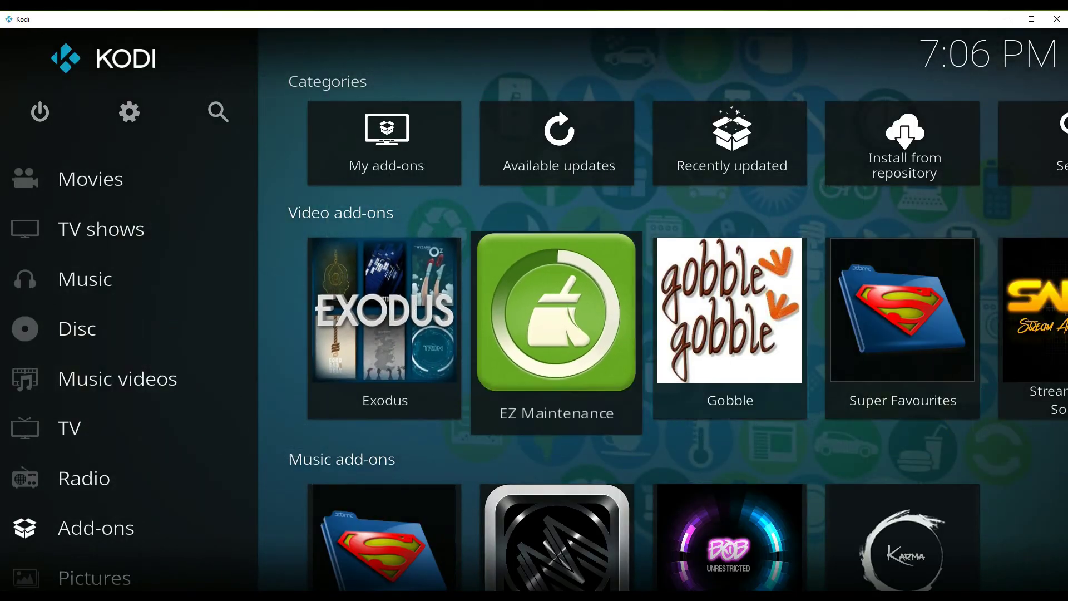
key(Right)
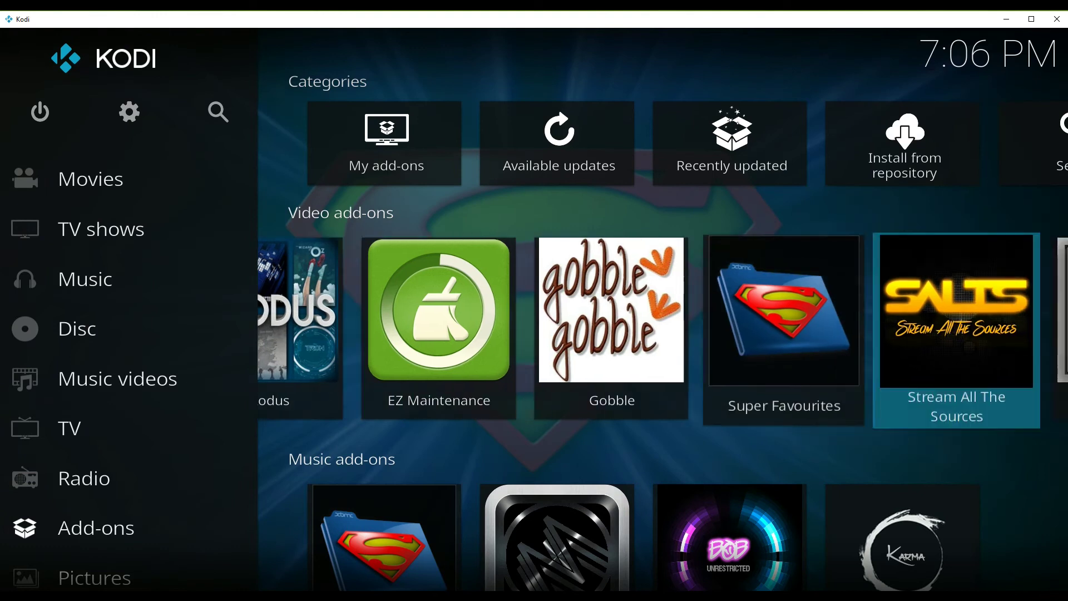
key(Right)
key(Right)
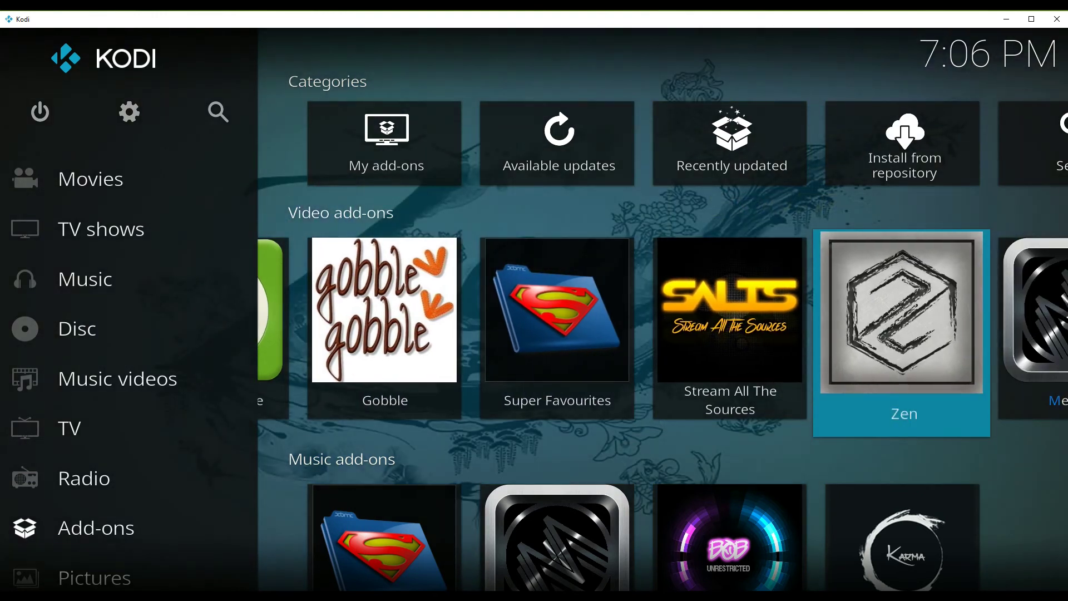
key(Right)
key(Right)
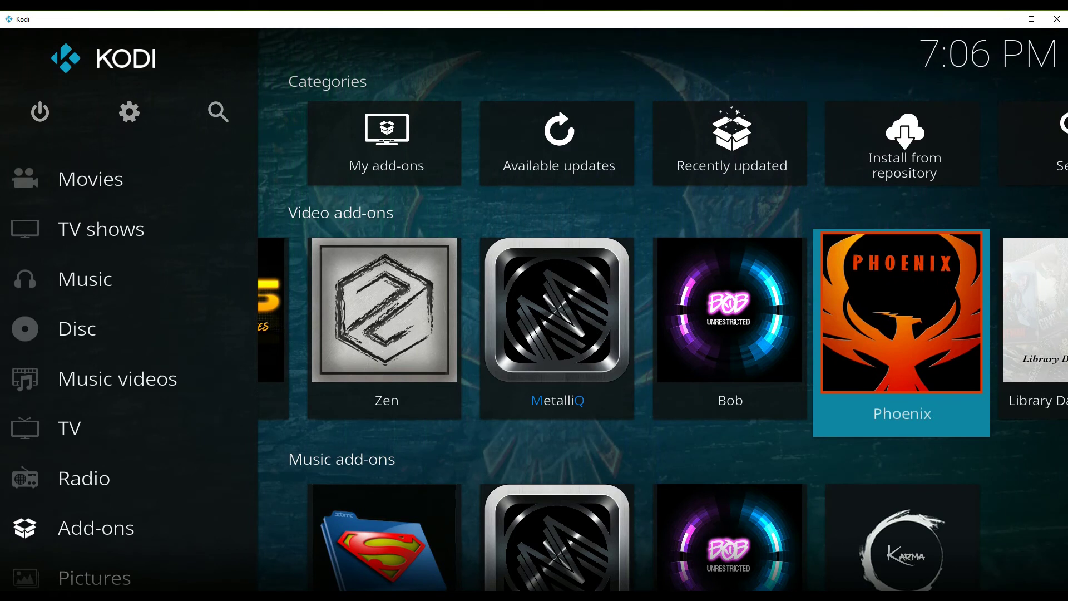
key(Right)
key(Right)
key(Right)
key(Right)
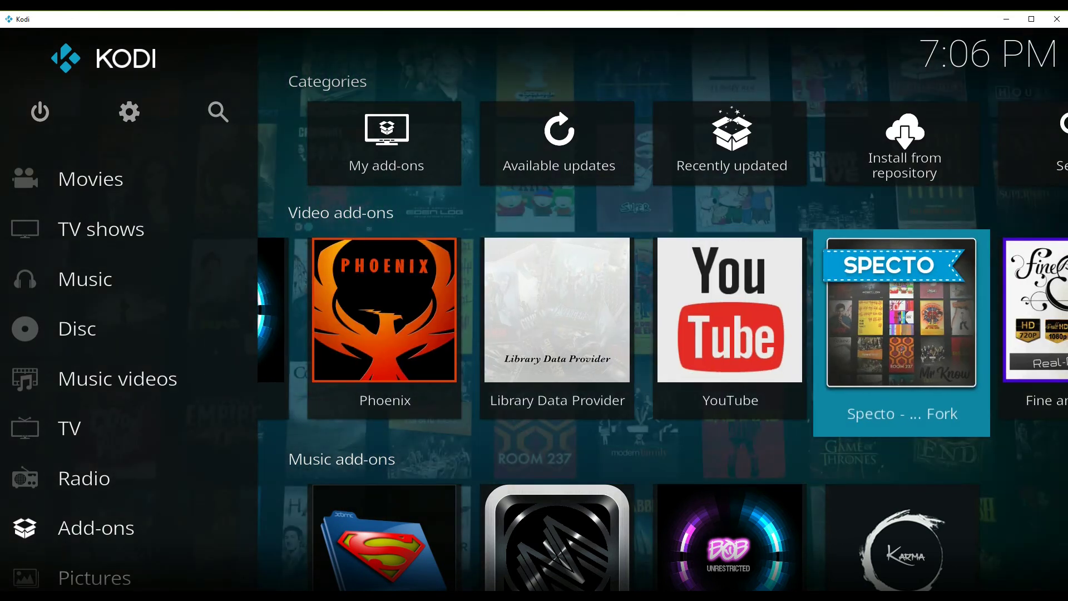
key(Right)
key(Right)
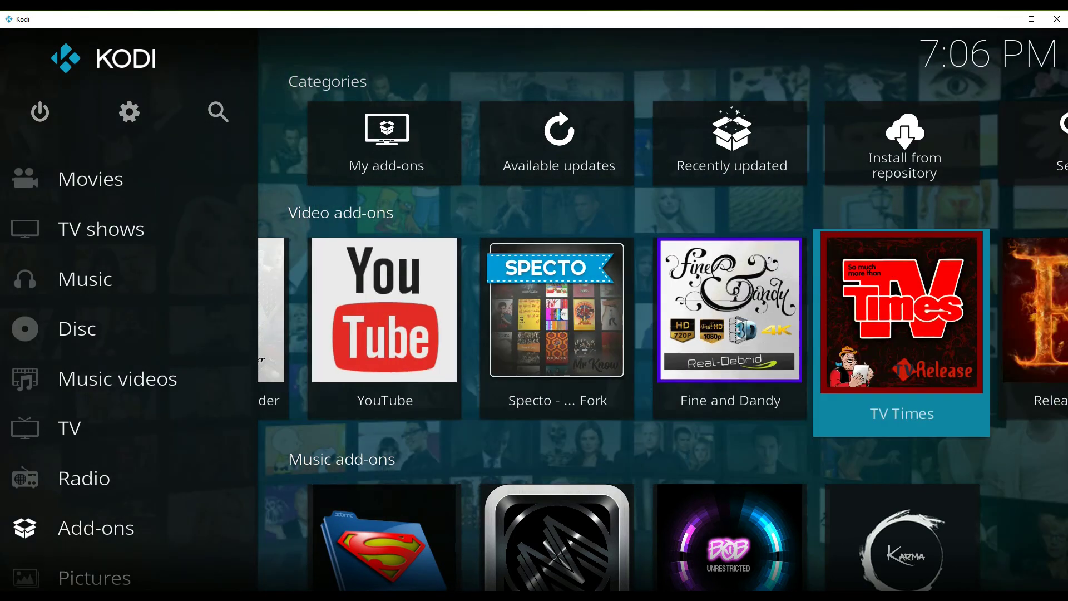
Step: Open Release HUB's Movies folder and select the first Latest Movies entry
key(Return)
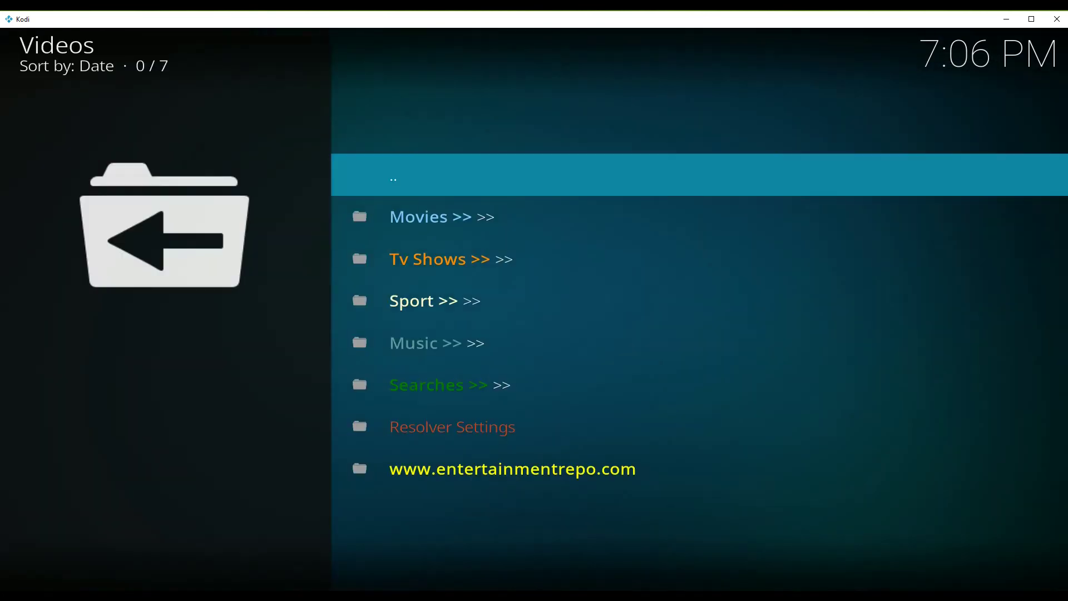
key(Down)
key(Return)
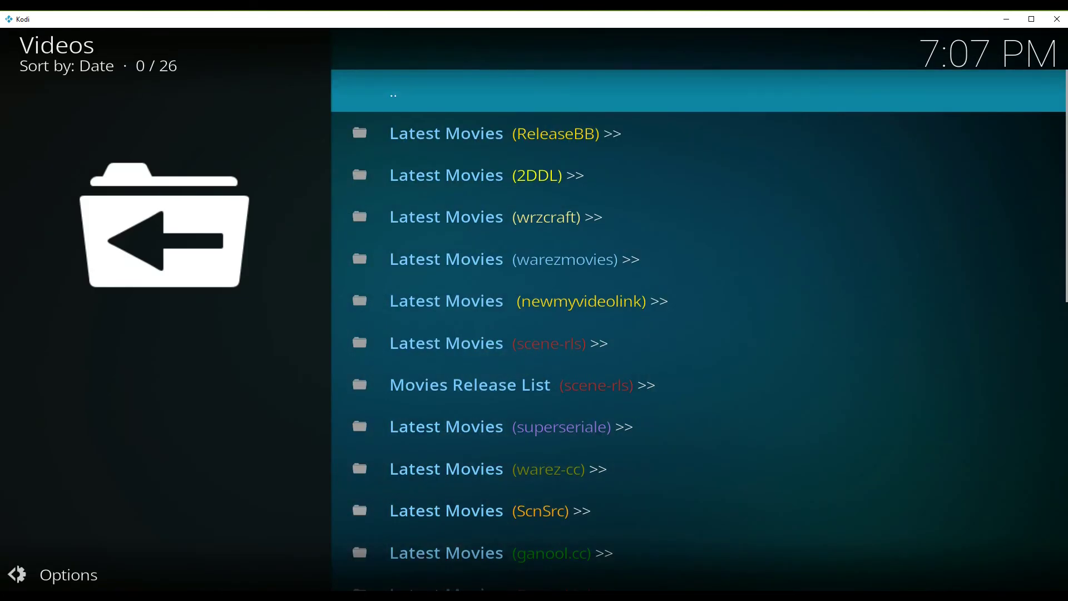
key(Down)
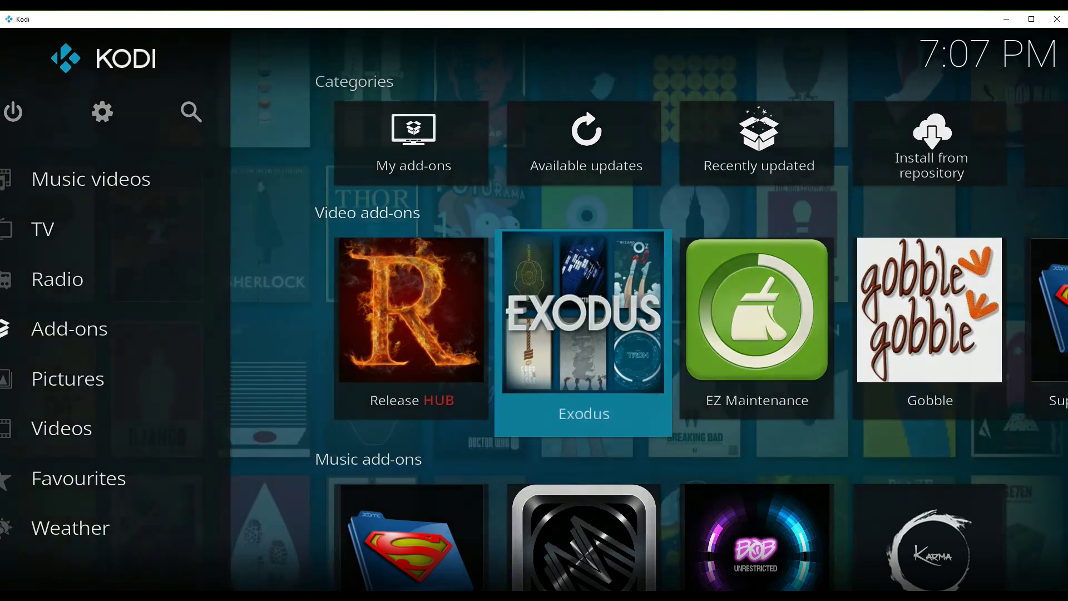
Step: Browse Exodus Movies > People Watching down to Rogue One, Split and Aftermath, then leave
key(Return)
key(Down)
key(Return)
key(Down)
key(Down)
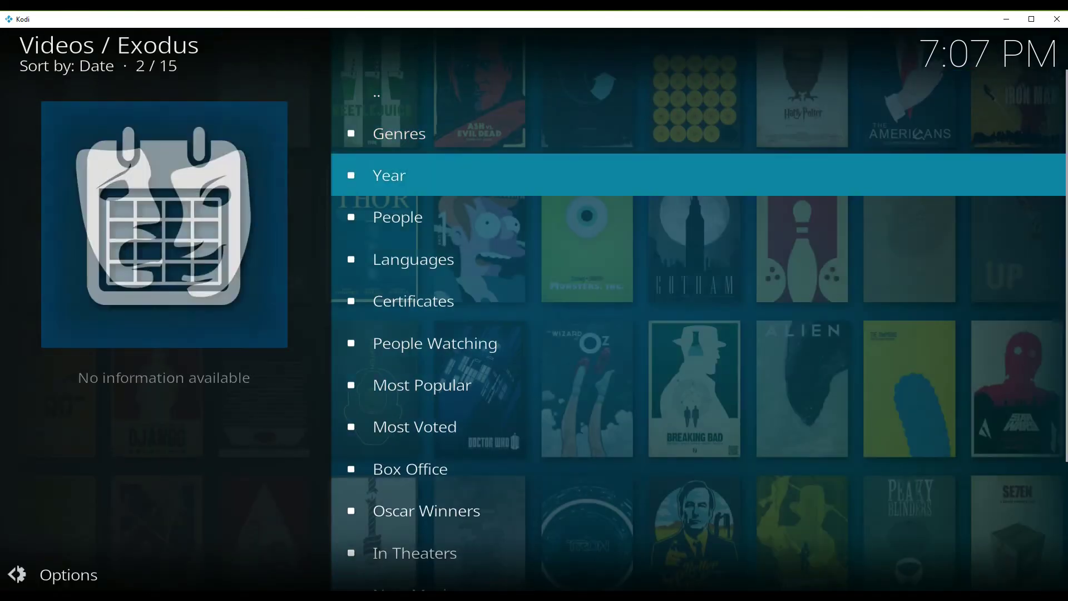
key(Down)
key(Down)
key(Down)
key(Down)
key(Return)
key(Down)
key(Down)
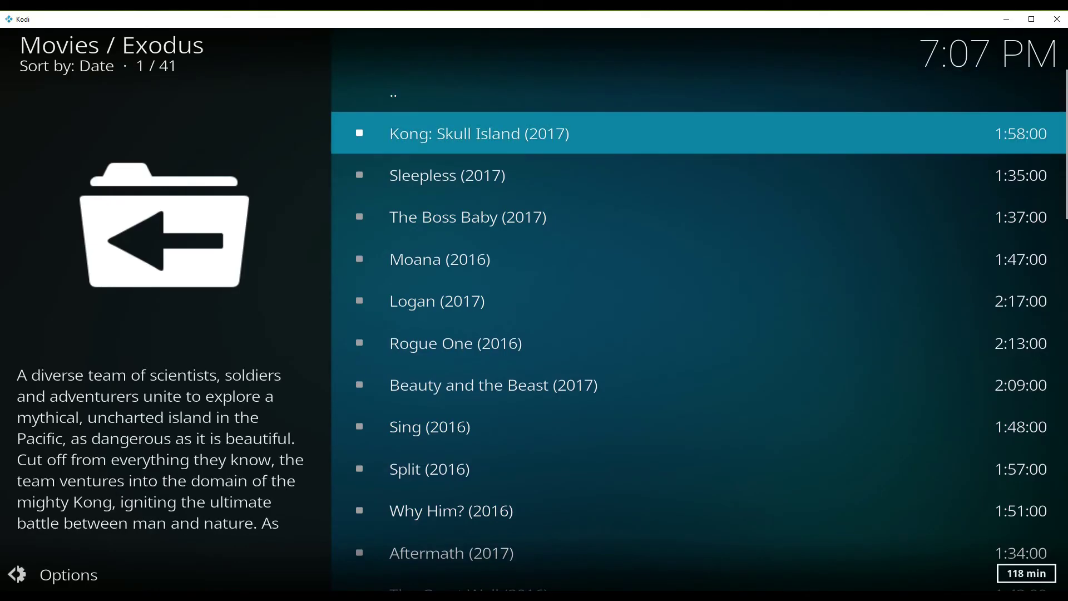
key(Down)
key(Down)
key(Down)
key(Down)
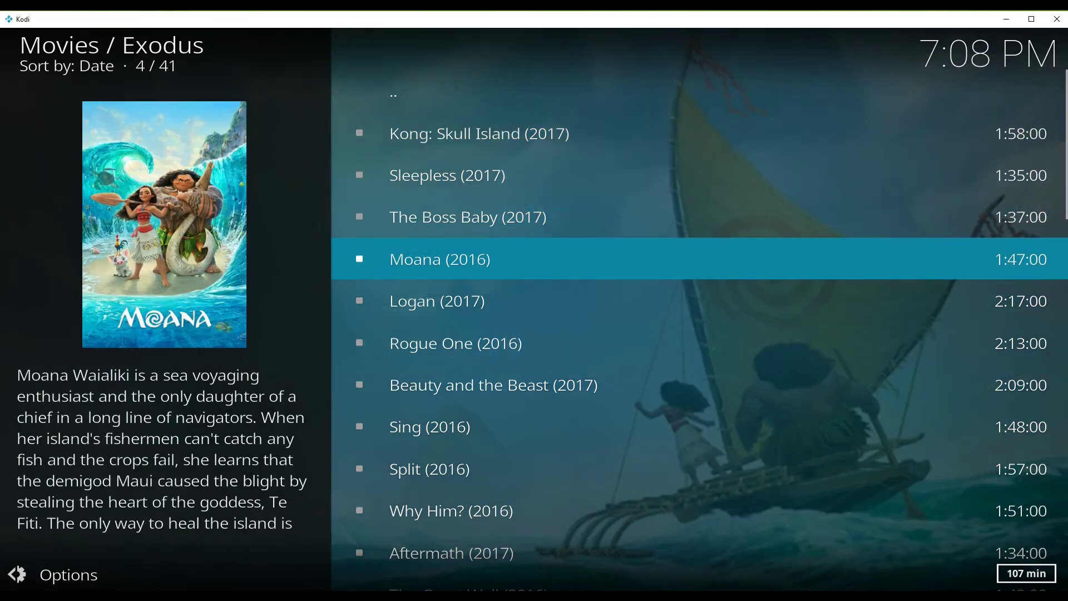
key(Down)
key(Down)
key(Down)
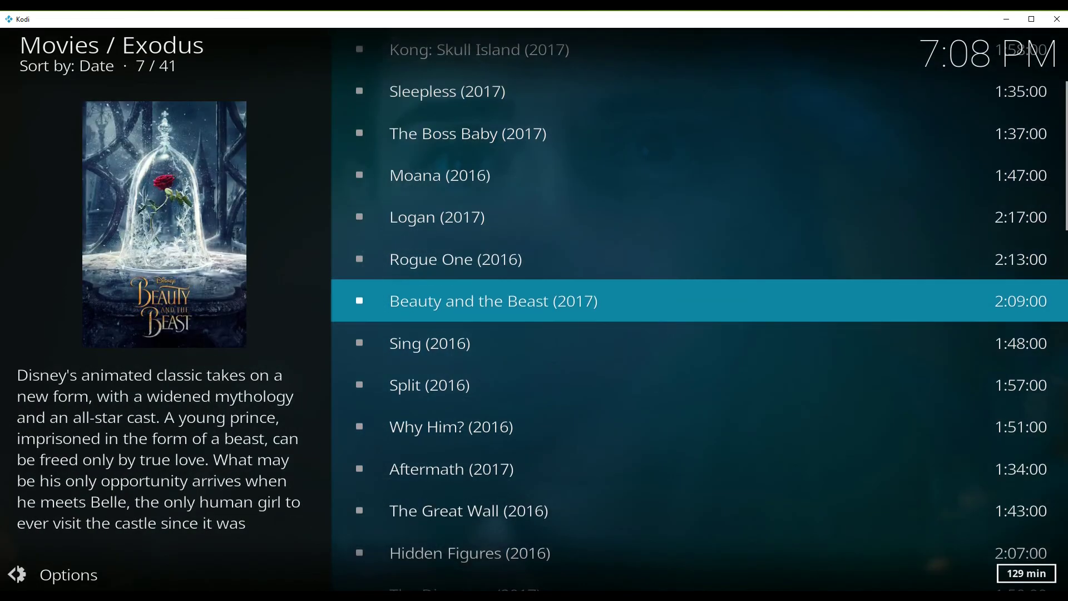
key(Down)
key(Down)
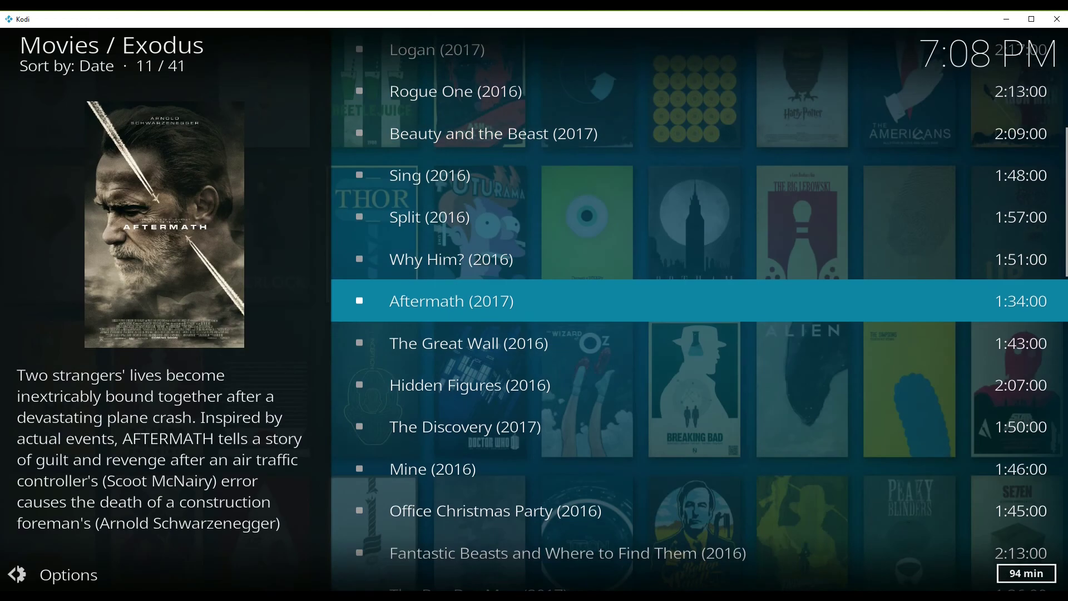
key(Escape)
Step: Open Super Favourites' Sports and TV folder and launch the Bob add-on
key(Right)
key(Right)
key(Return)
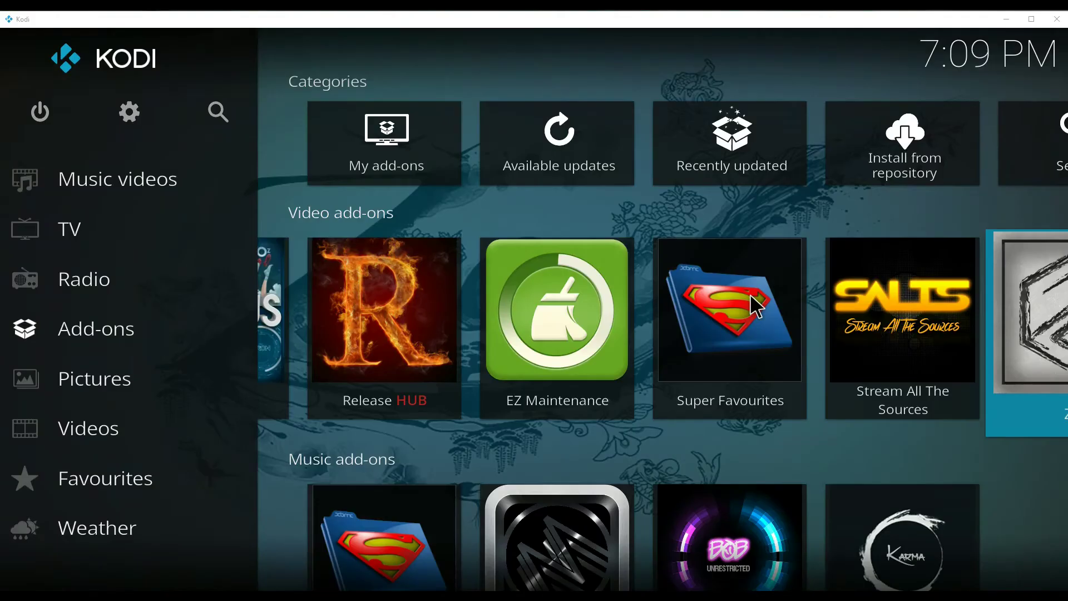
click(753, 305)
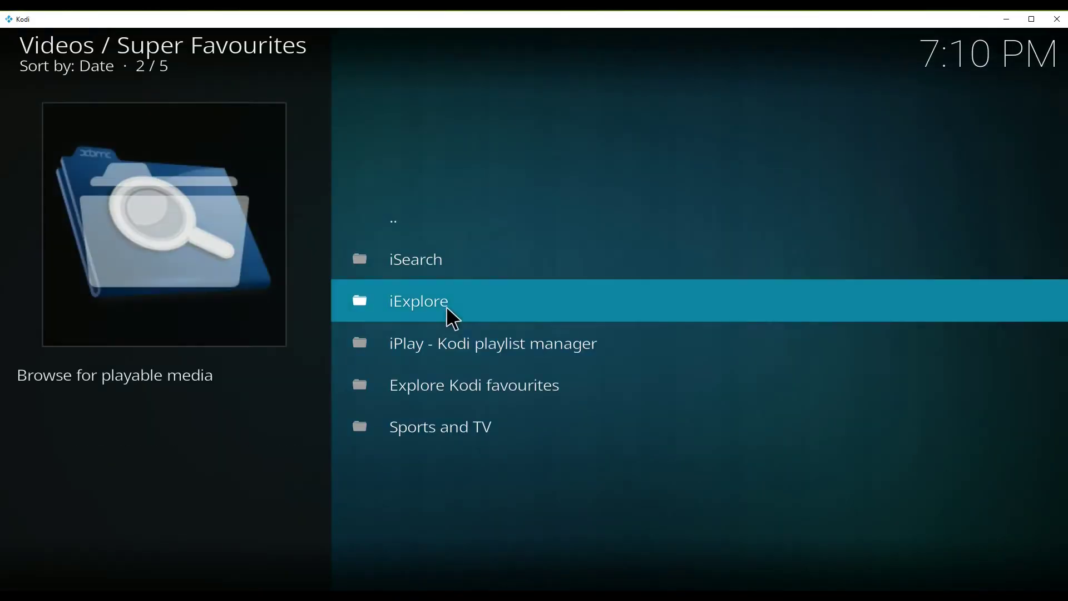
click(465, 434)
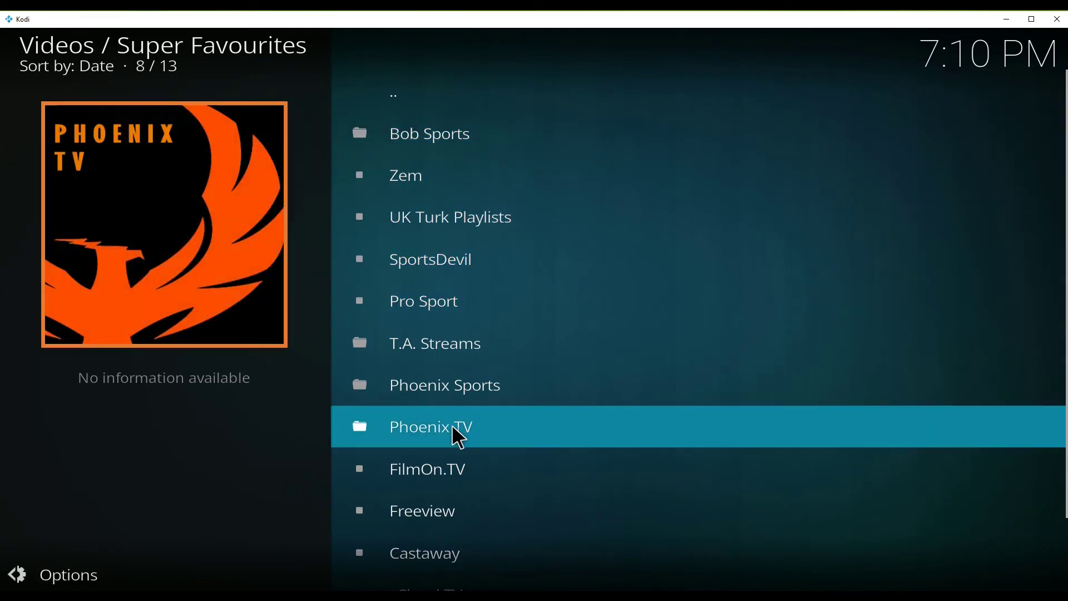
scroll(486, 356, down, 2)
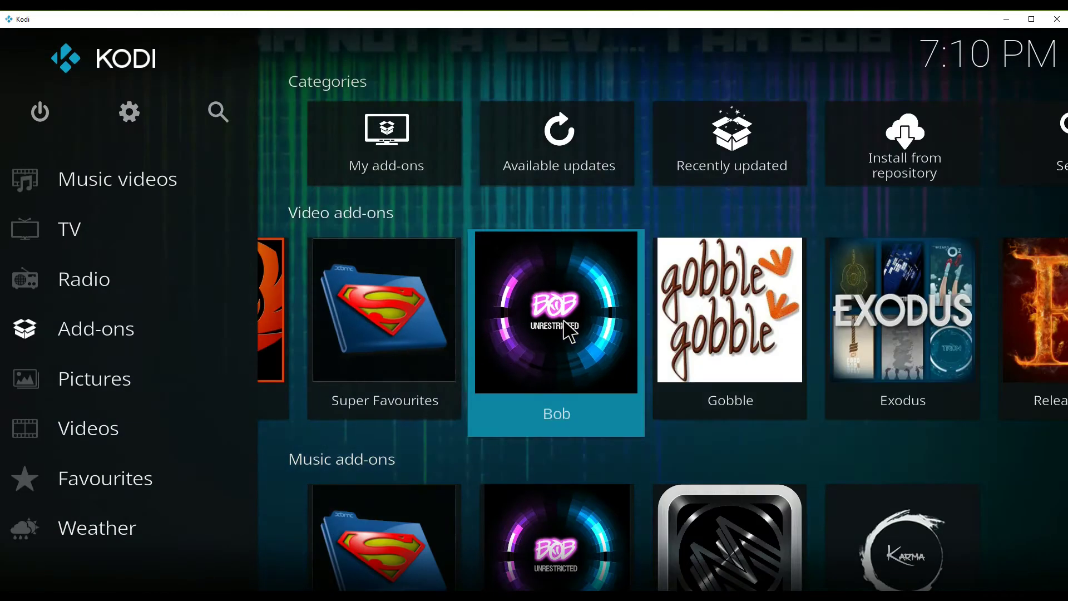
click(565, 329)
click(423, 186)
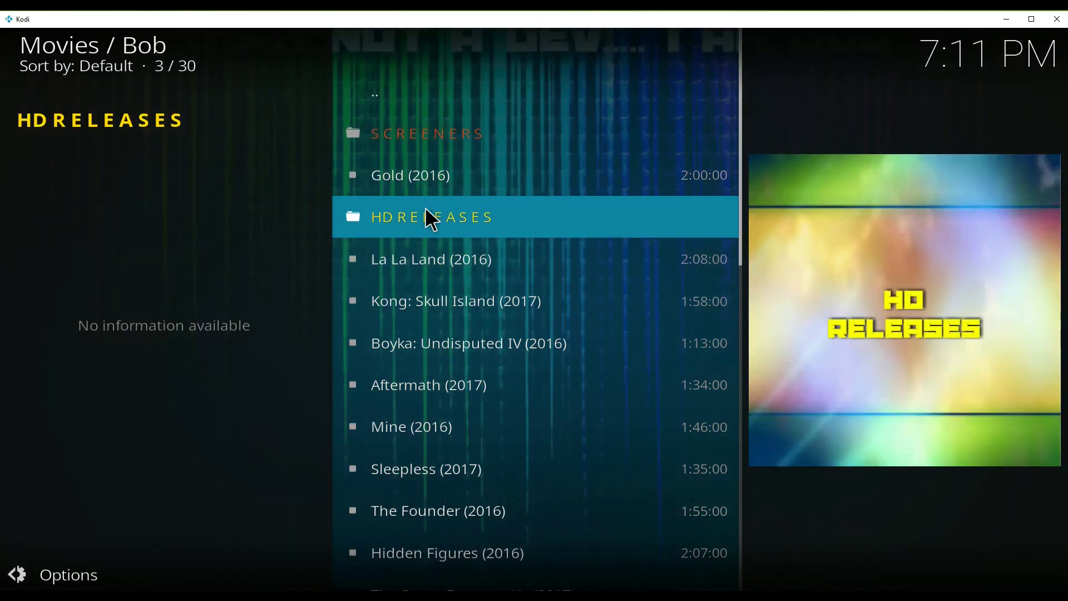
click(431, 220)
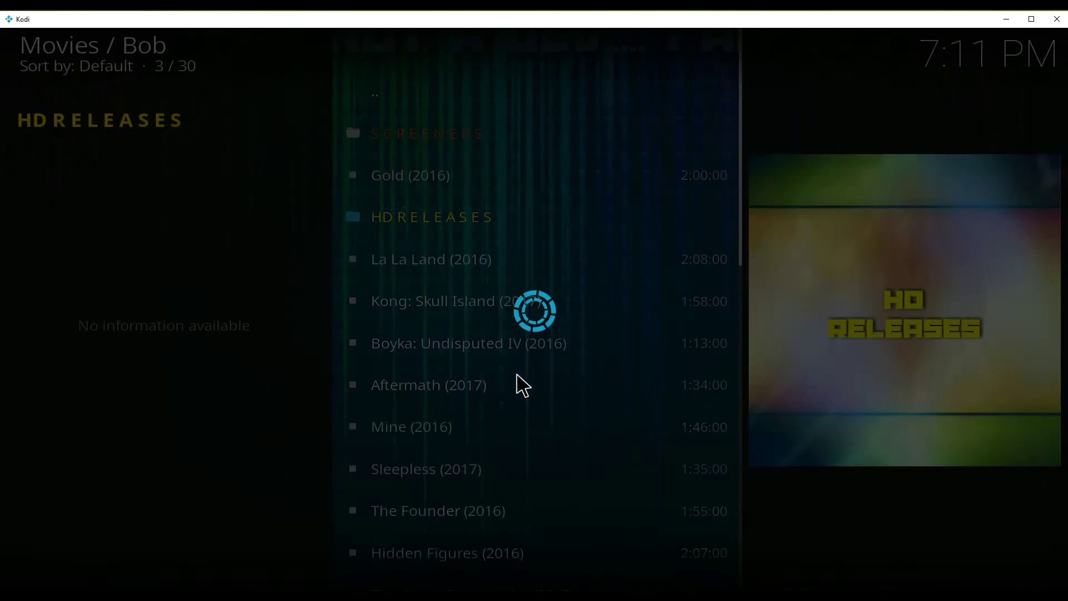
scroll(517, 378, down, 5)
scroll(499, 396, down, 4)
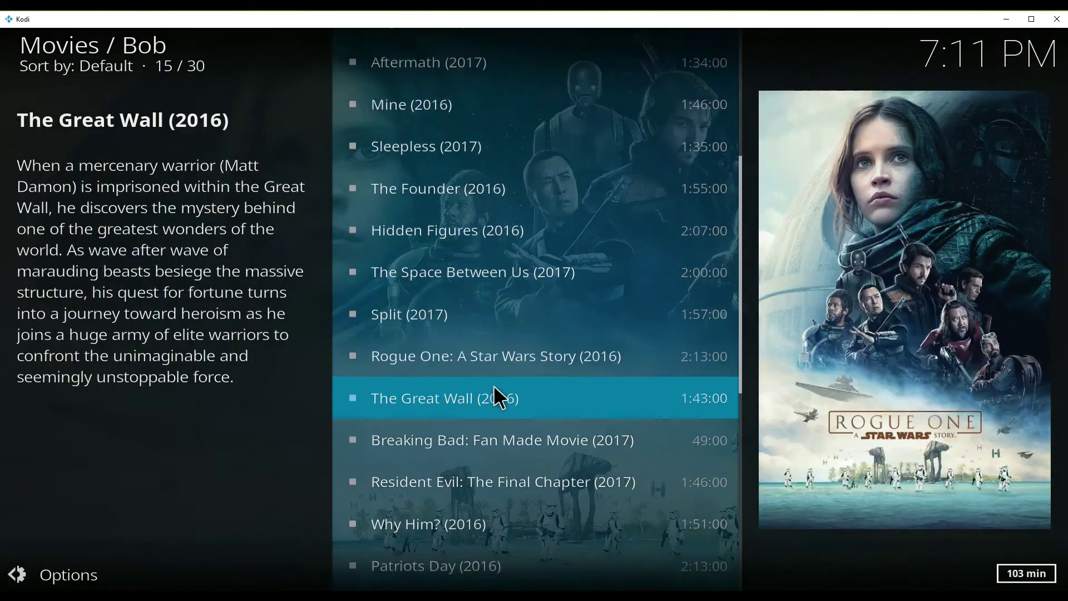
click(526, 400)
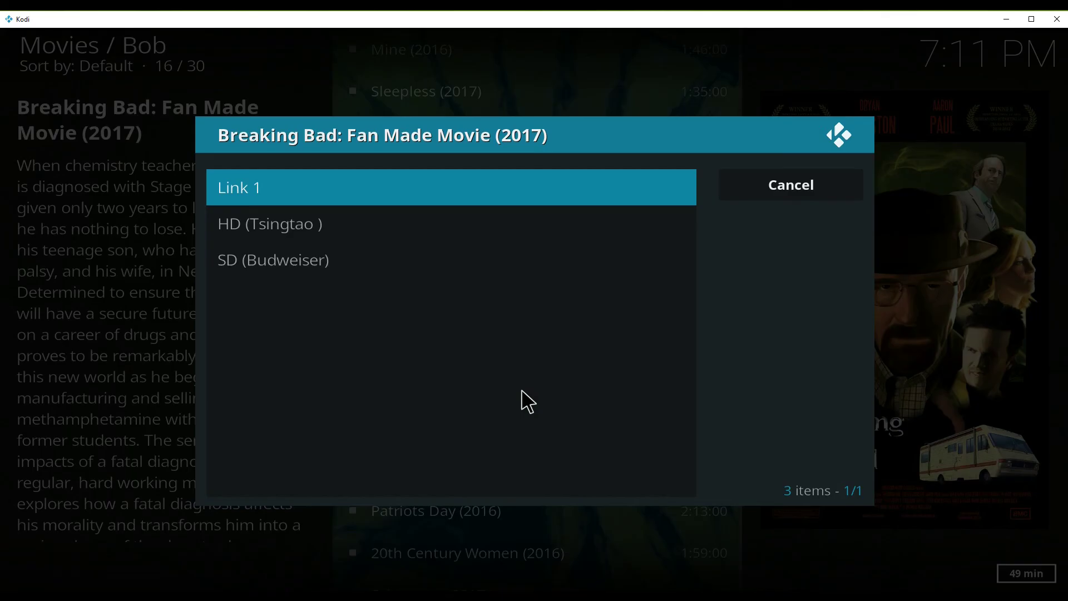
click(266, 195)
click(443, 436)
click(303, 202)
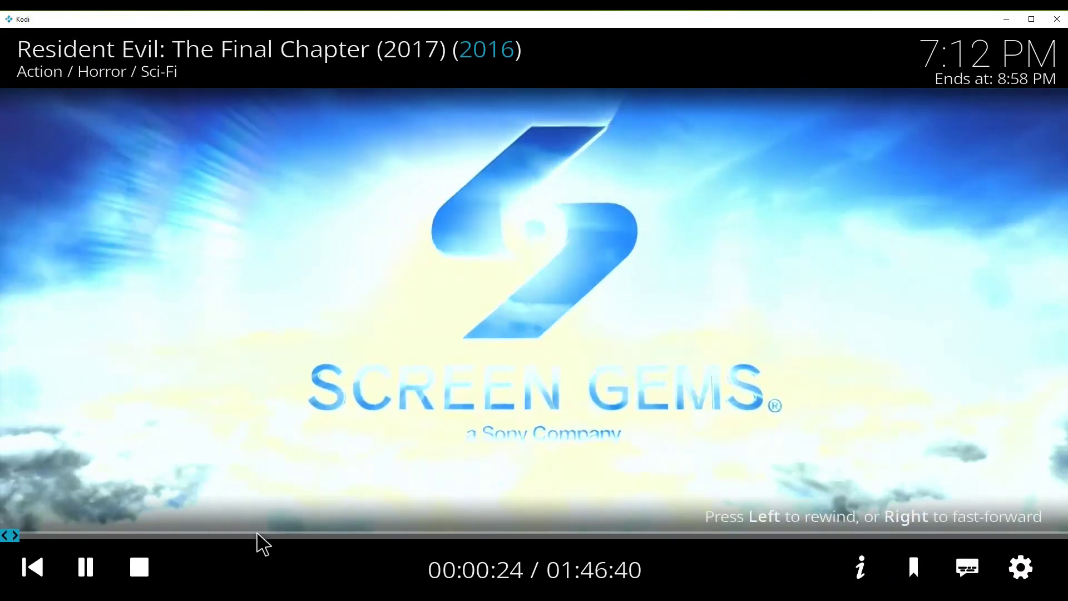
click(258, 535)
click(858, 536)
key(space)
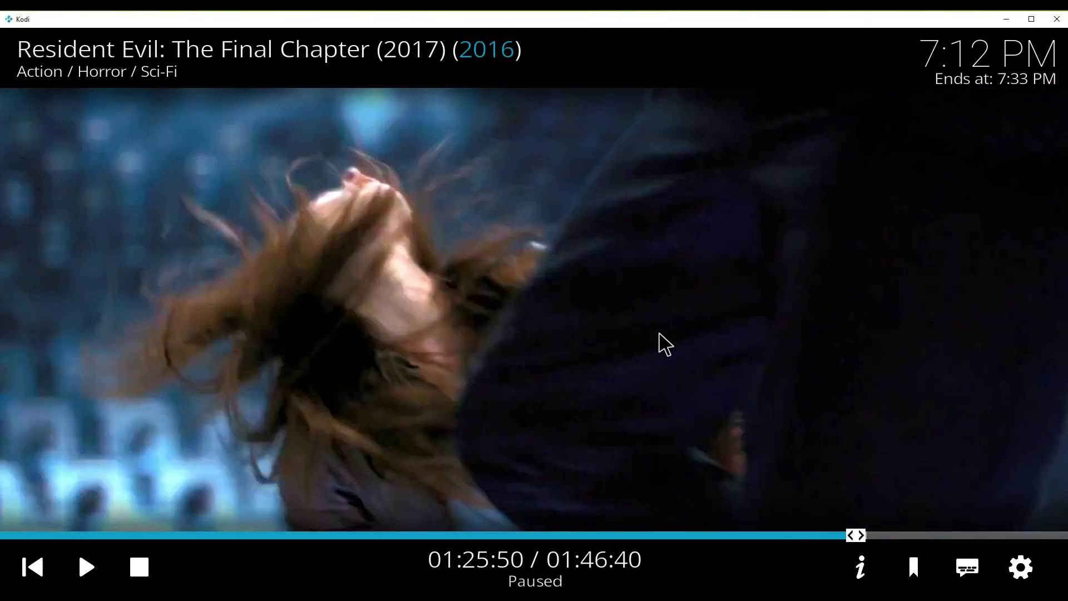
key(x)
key(Escape)
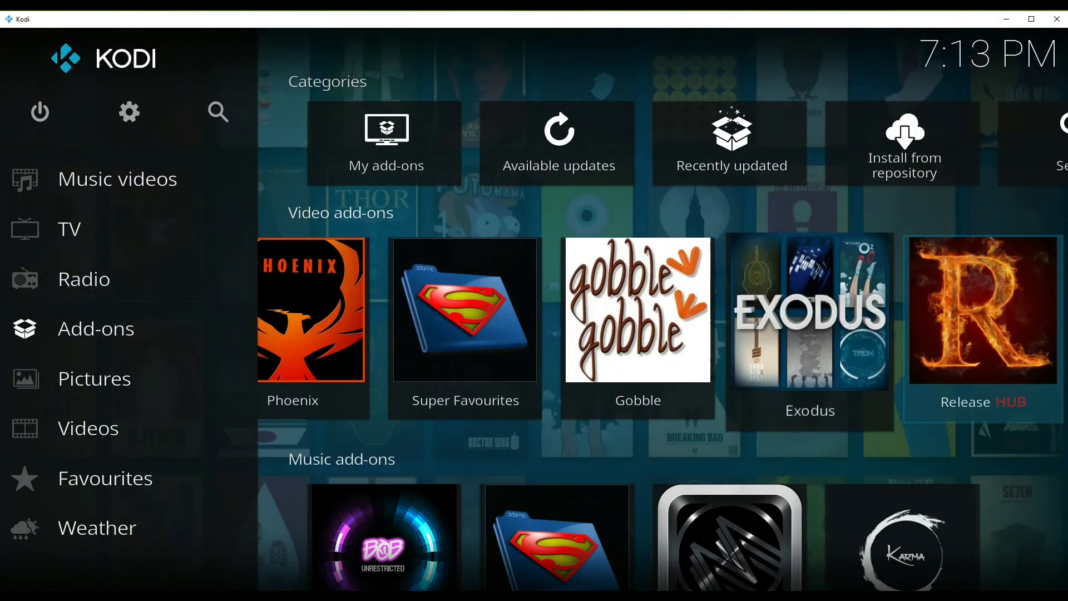
Step: Browse Zen's Trending movies list, then return to the home screen
key(Right)
key(Right)
key(Right)
key(Right)
key(Return)
click(667, 219)
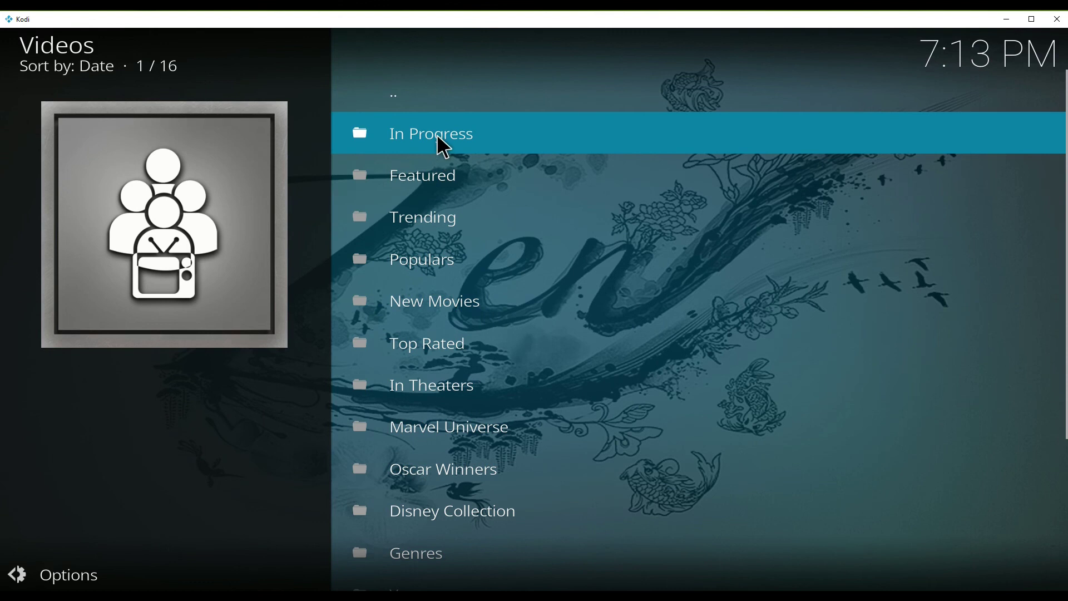
click(437, 231)
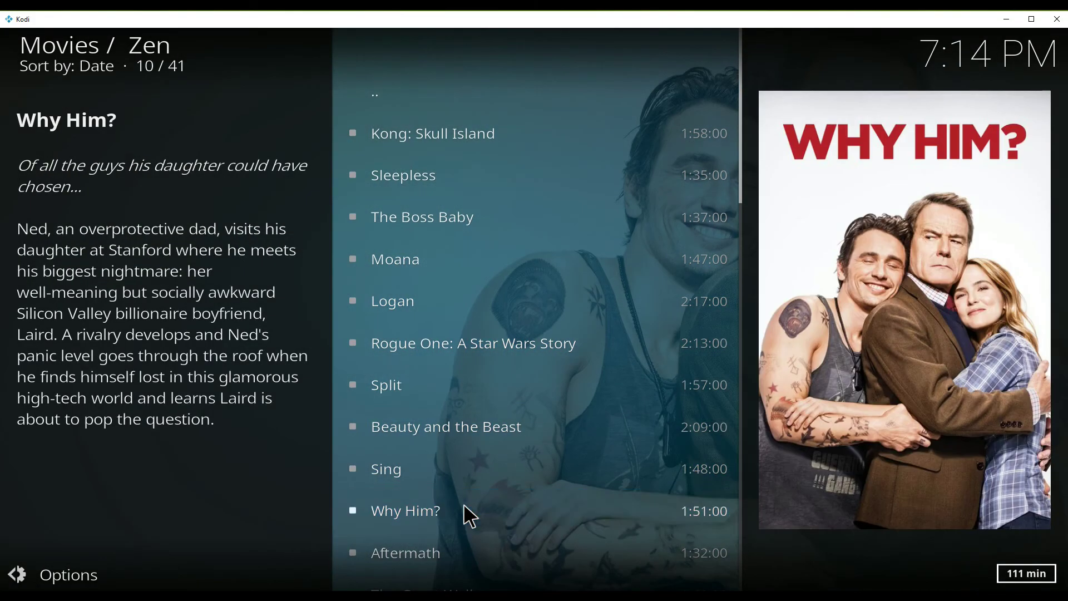
scroll(465, 507, down, 7)
key(Escape)
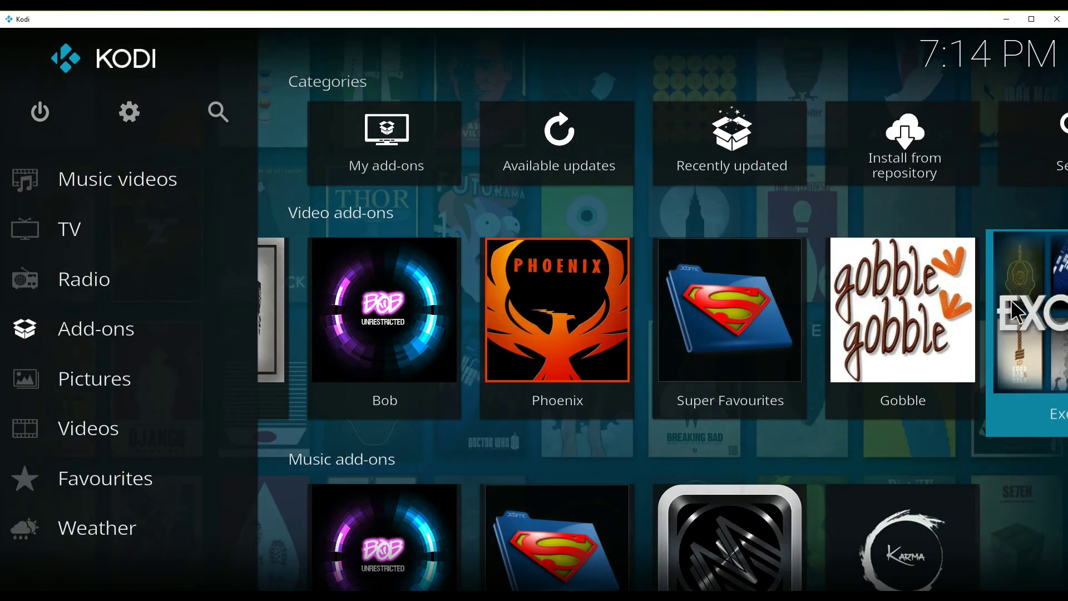
Step: In Stream All The Sources, fetch sources for The Founder (2016) from trending movies, then close them
key(Right)
key(Right)
click(900, 326)
click(429, 133)
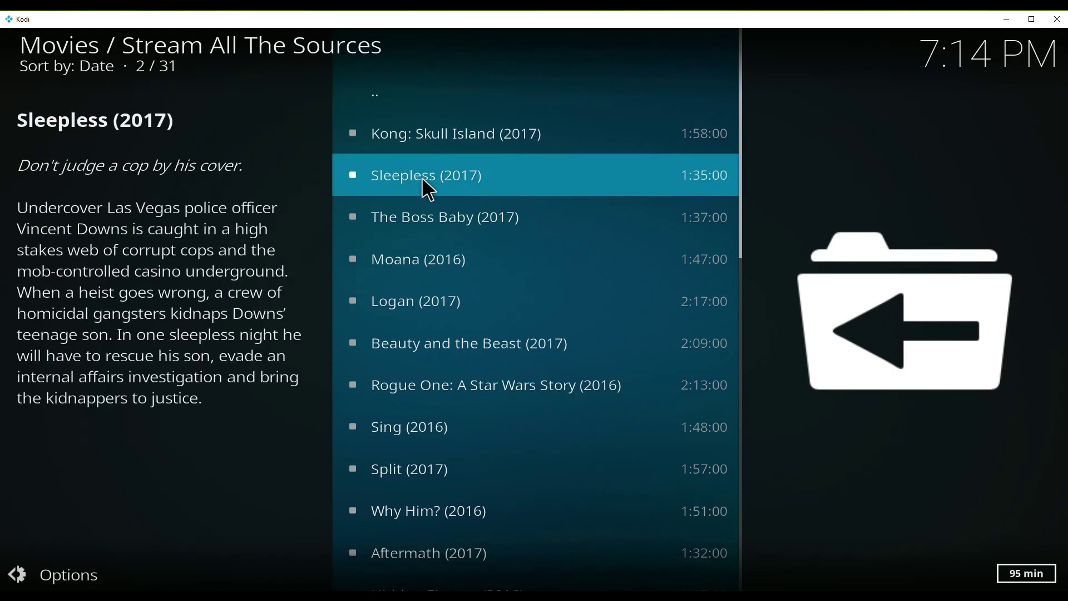
scroll(461, 434, down, 4)
click(460, 434)
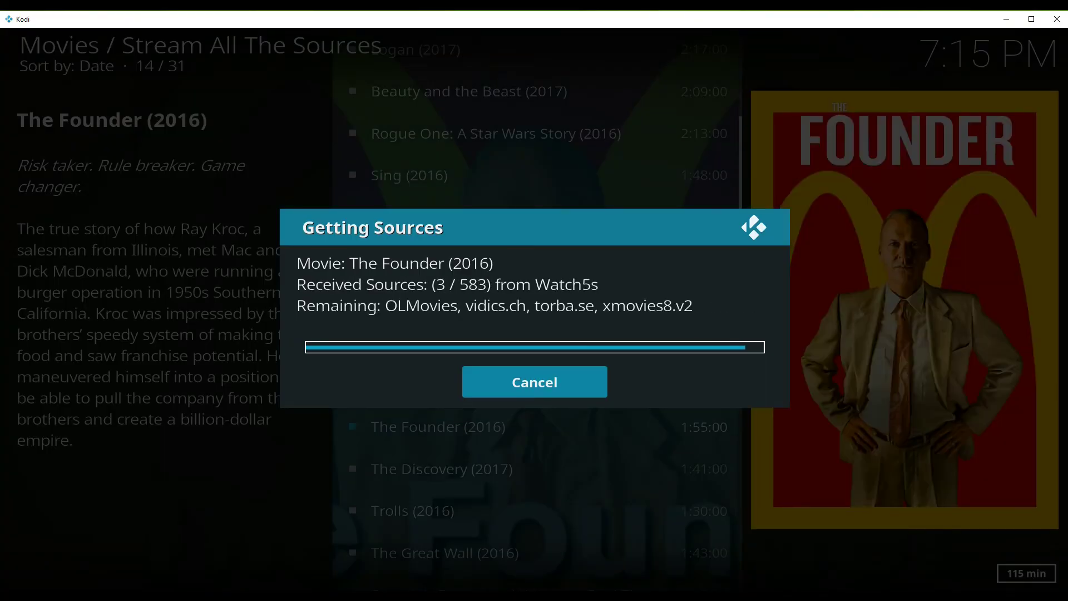
key(Escape)
key(Escape)
Step: In Specto Fork, fetch sources for Why Him? (2016) from Movies > People Watching
key(Right)
key(Right)
key(Right)
key(Right)
key(Right)
key(Right)
key(Right)
key(Right)
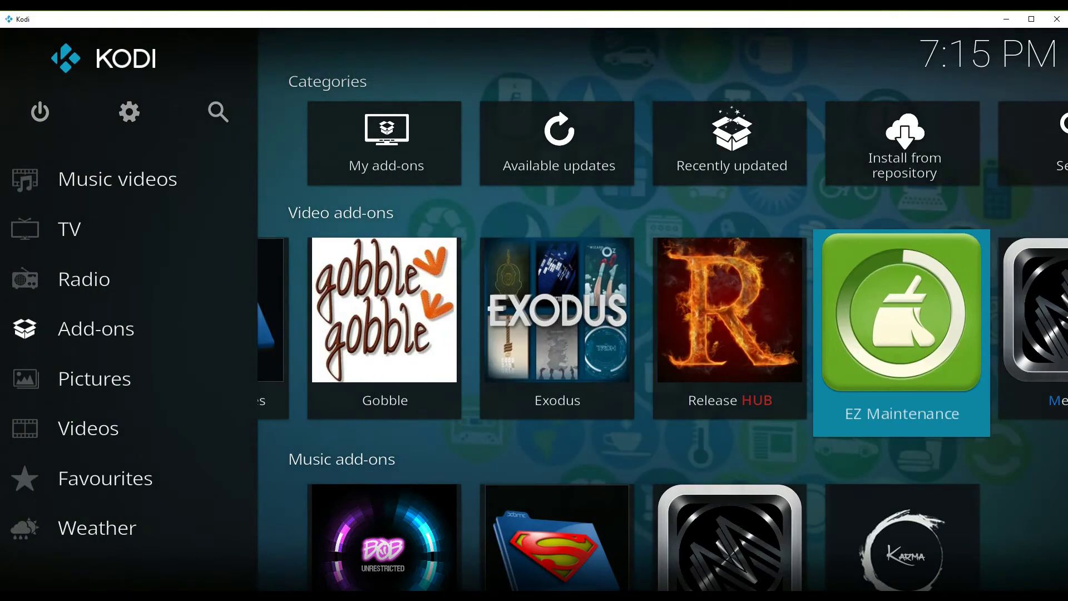
key(Right)
key(Right)
key(Right)
key(Right)
click(916, 340)
click(432, 175)
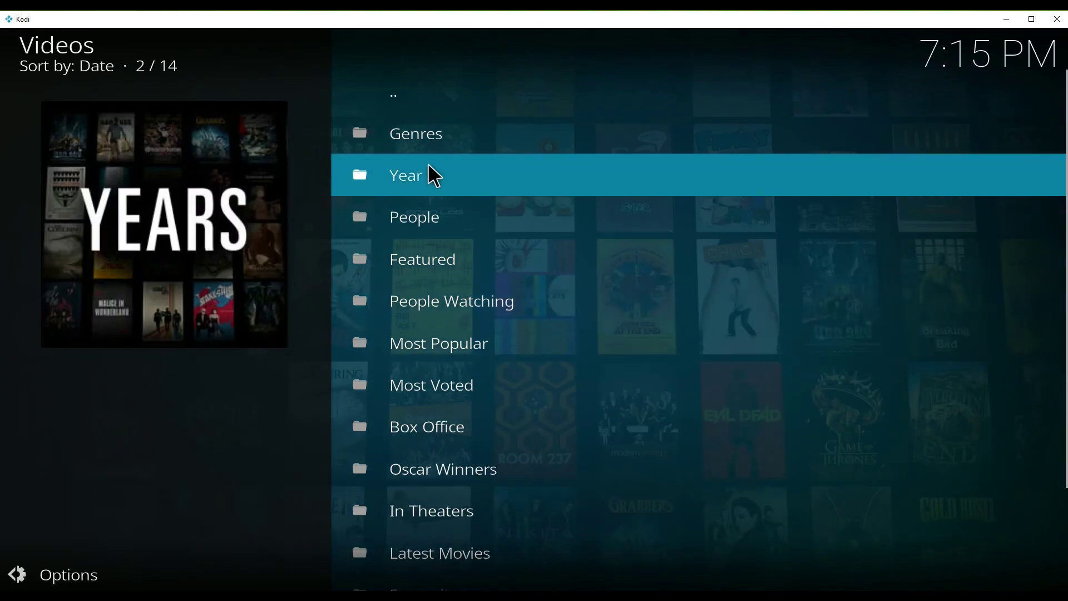
click(467, 305)
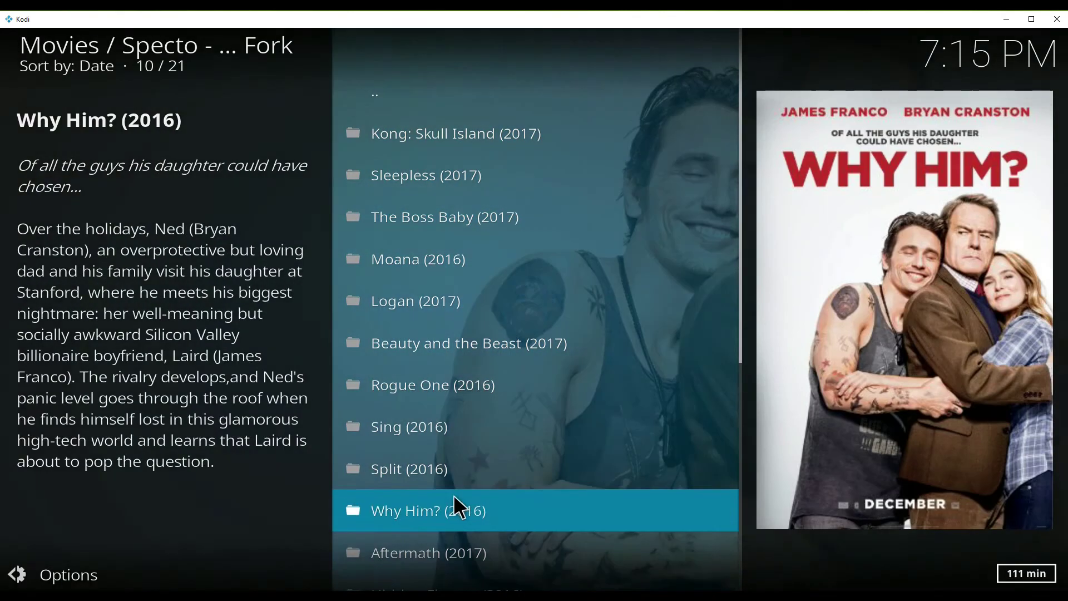
click(460, 508)
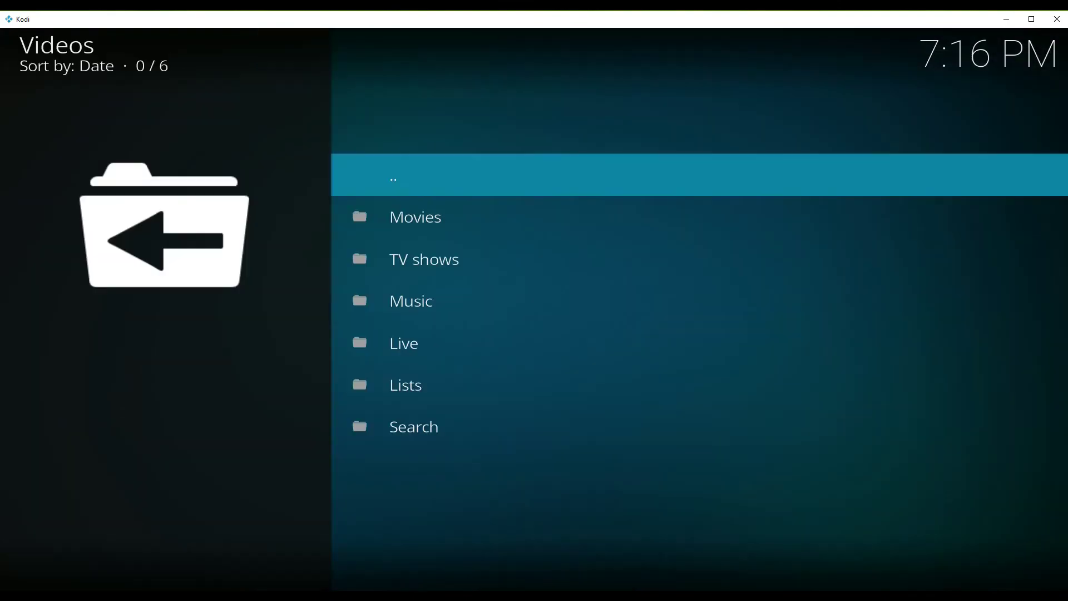
Step: Play The Godfather from MetalliQ's Movies > Top rated (TMDb) list
key(Down)
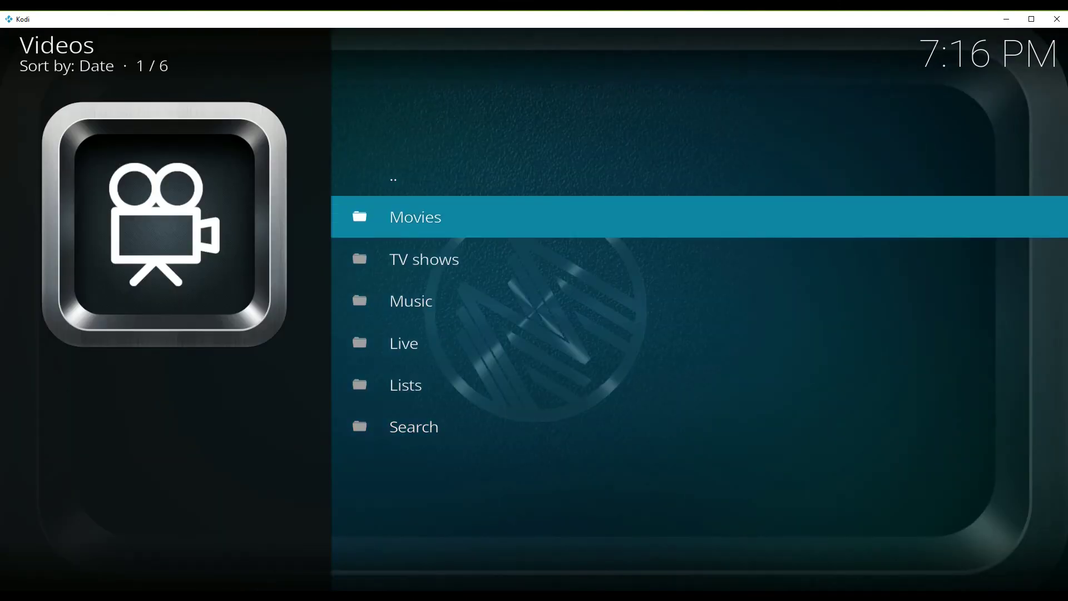
key(Return)
key(Return)
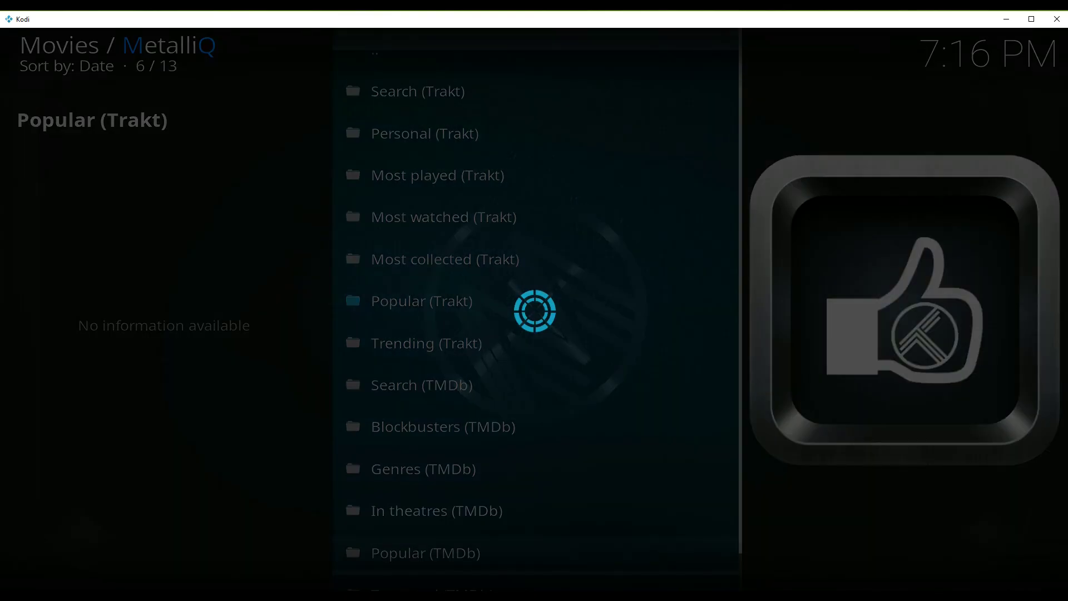
key(Down)
key(Down)
key(Down)
key(Down)
key(Down)
key(Down)
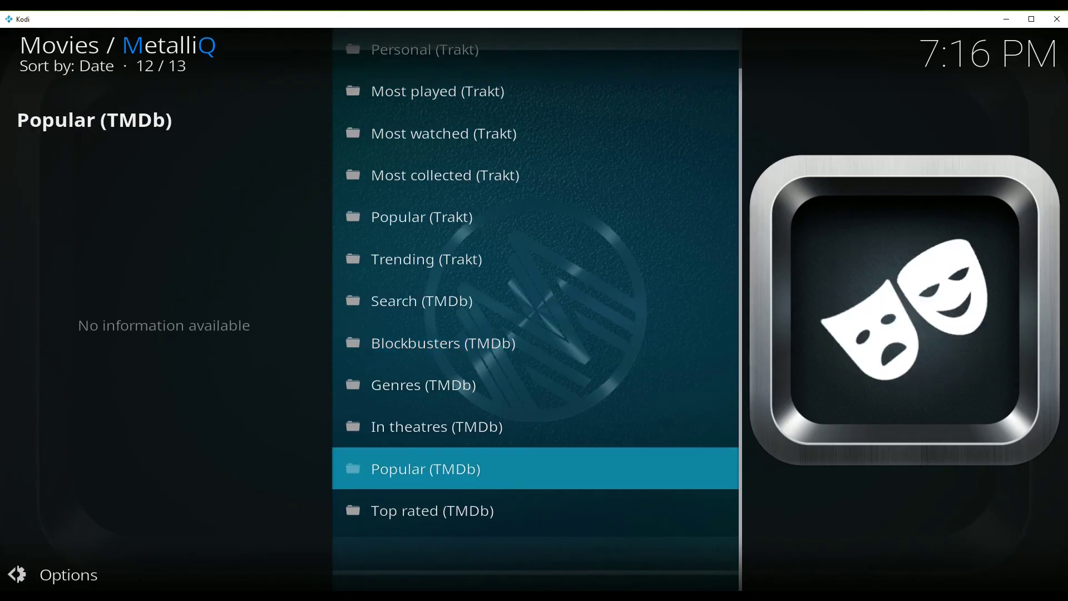
key(Down)
key(Return)
key(Down)
key(Down)
key(Down)
key(Return)
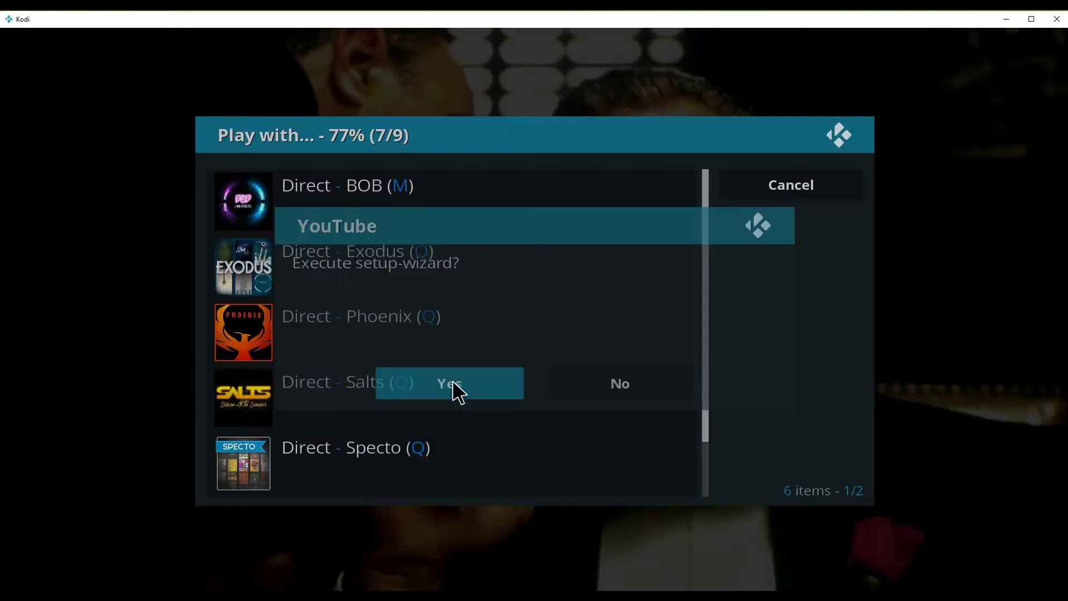
Step: Accept the YouTube setup wizard, picking English (United Kingdom) as language and Turkey as region
click(454, 391)
click(439, 393)
scroll(363, 393, down, 20)
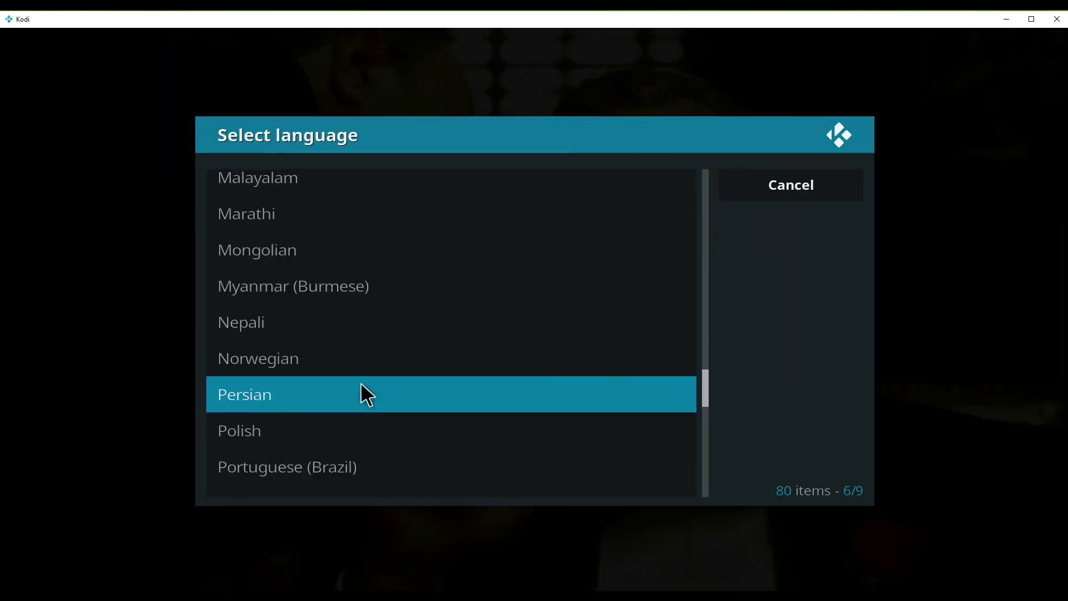
scroll(328, 360, up, 8)
scroll(334, 367, up, 20)
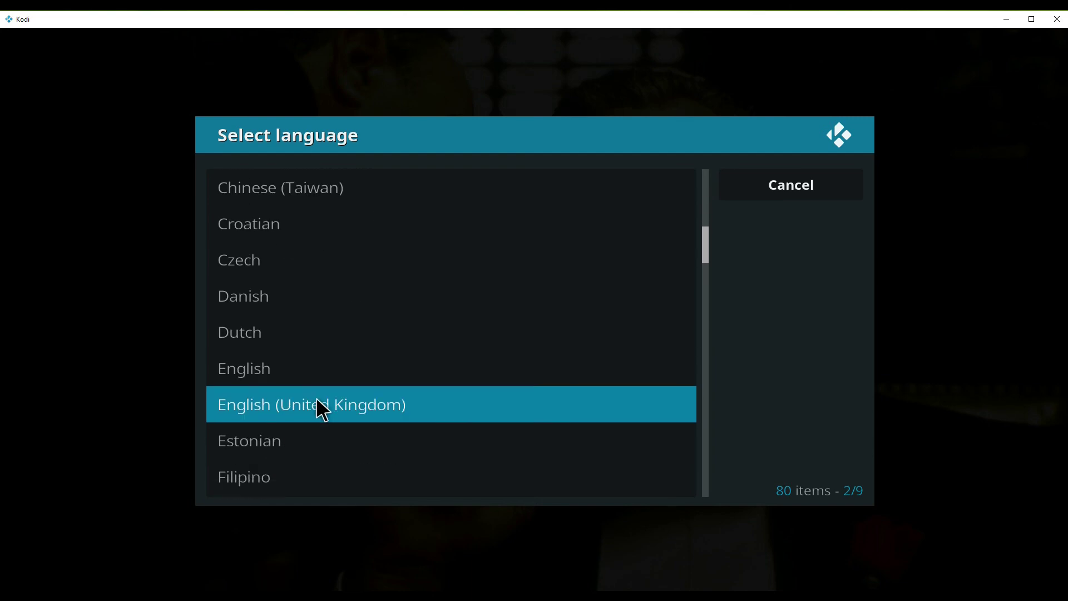
click(317, 405)
scroll(310, 367, down, 20)
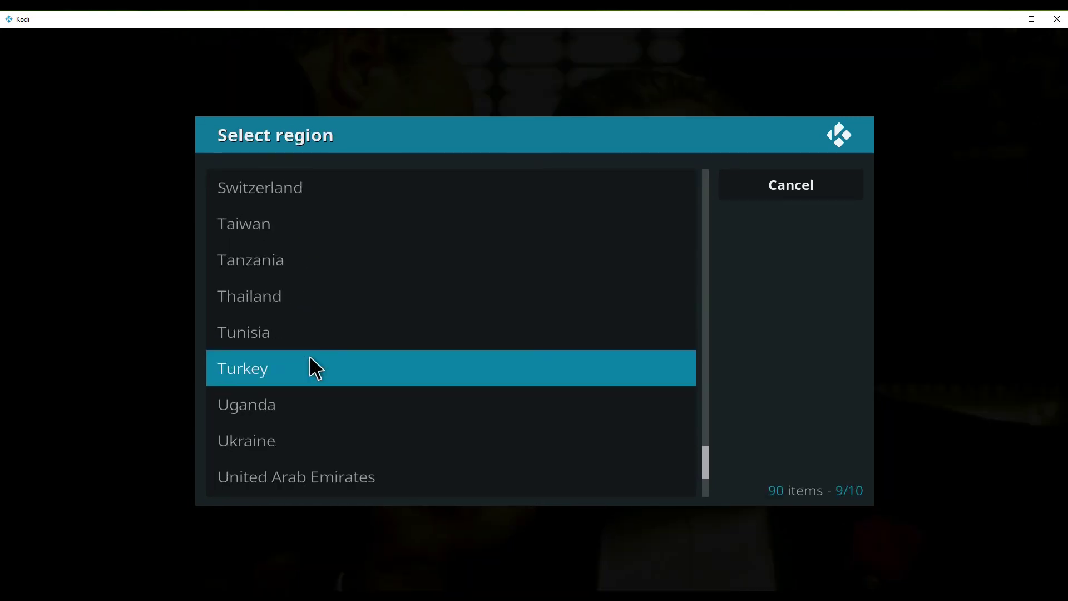
click(310, 367)
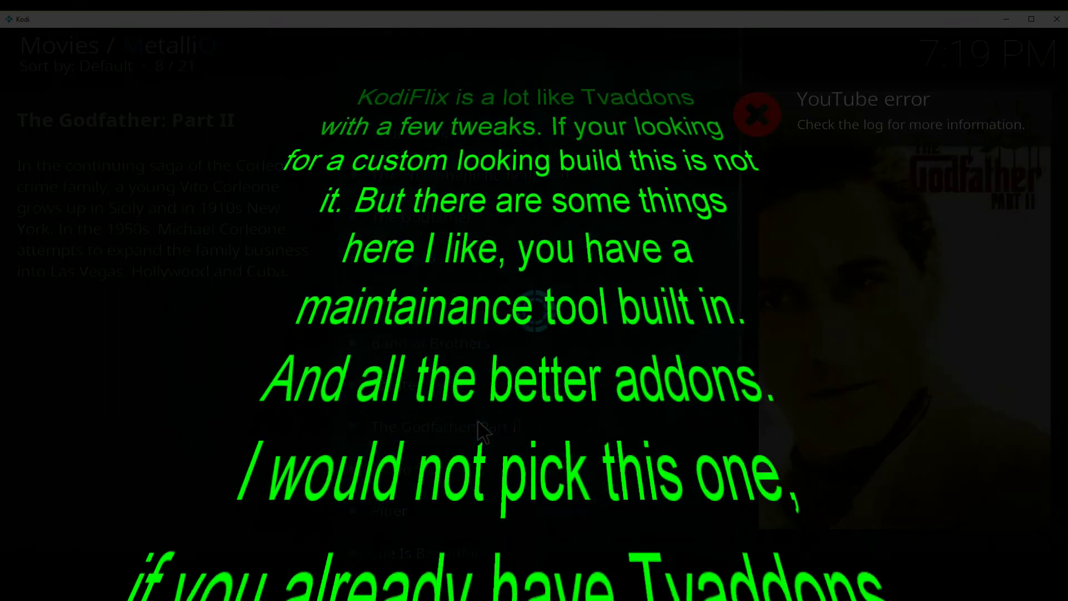
Step: Try playing The Godfather: Part II, close its sources list and return Home
click(481, 432)
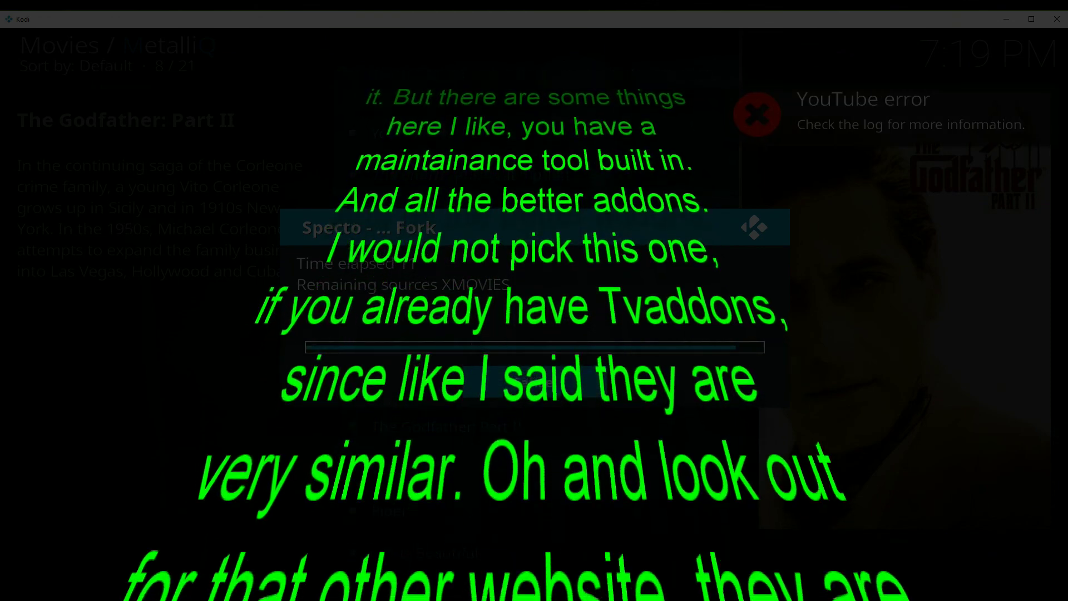
key(Down)
key(Down)
key(Down)
key(Down)
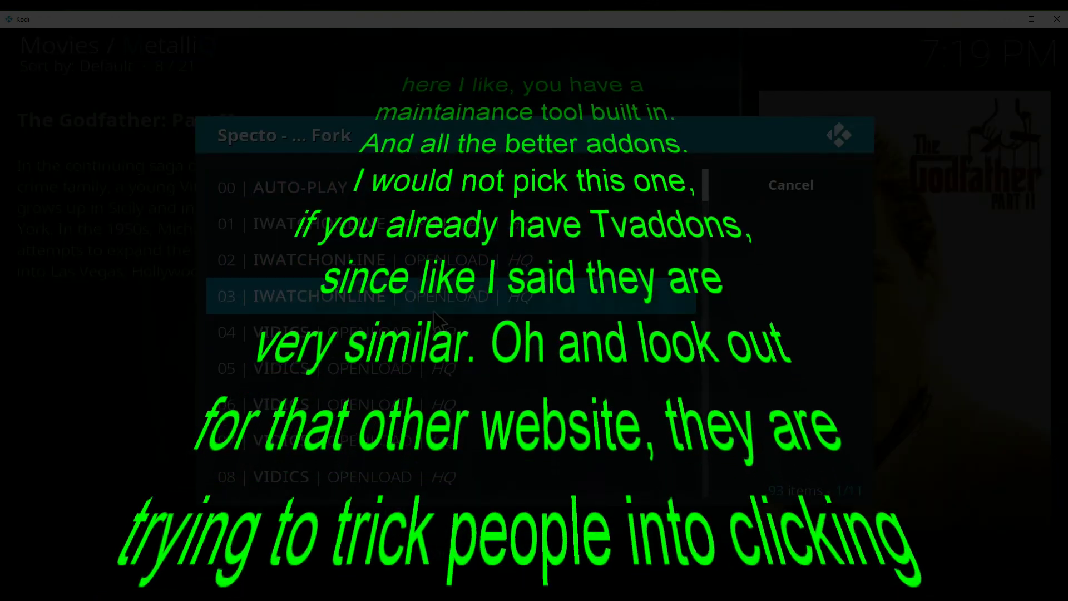
key(Escape)
key(Up)
key(Up)
key(Up)
key(Escape)
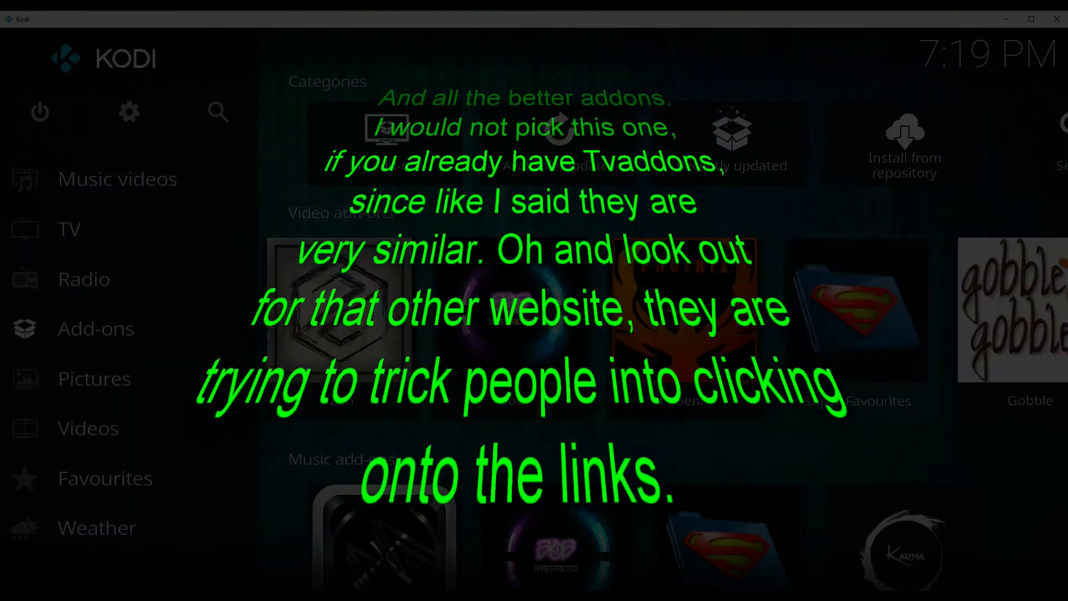
Step: In TV Times, open Pulp Fiction (1994) and the Recently Added Movies list, then another Videos listing
click(889, 342)
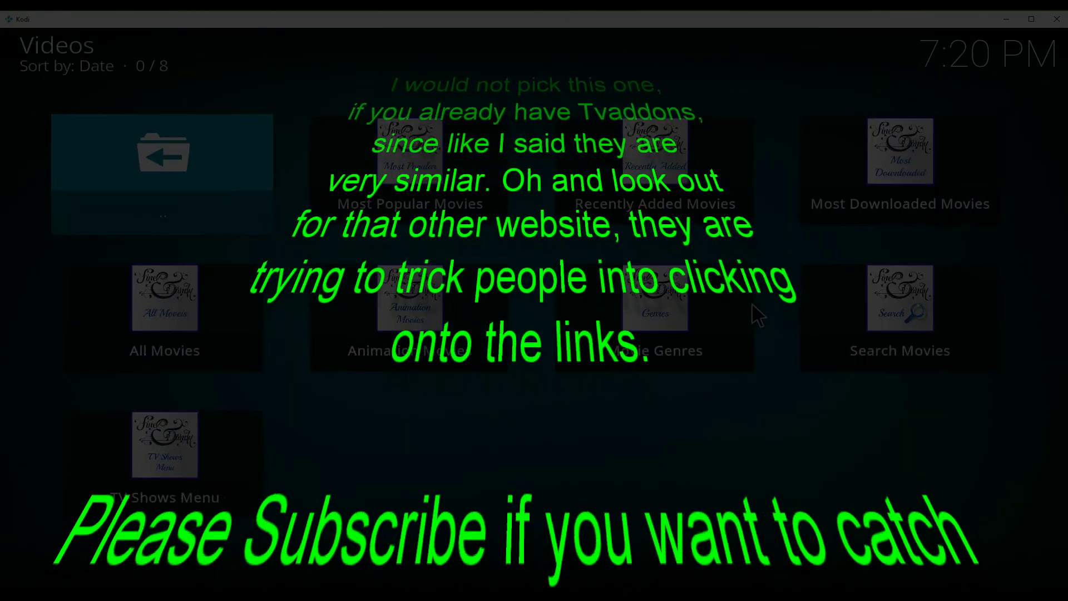
click(452, 165)
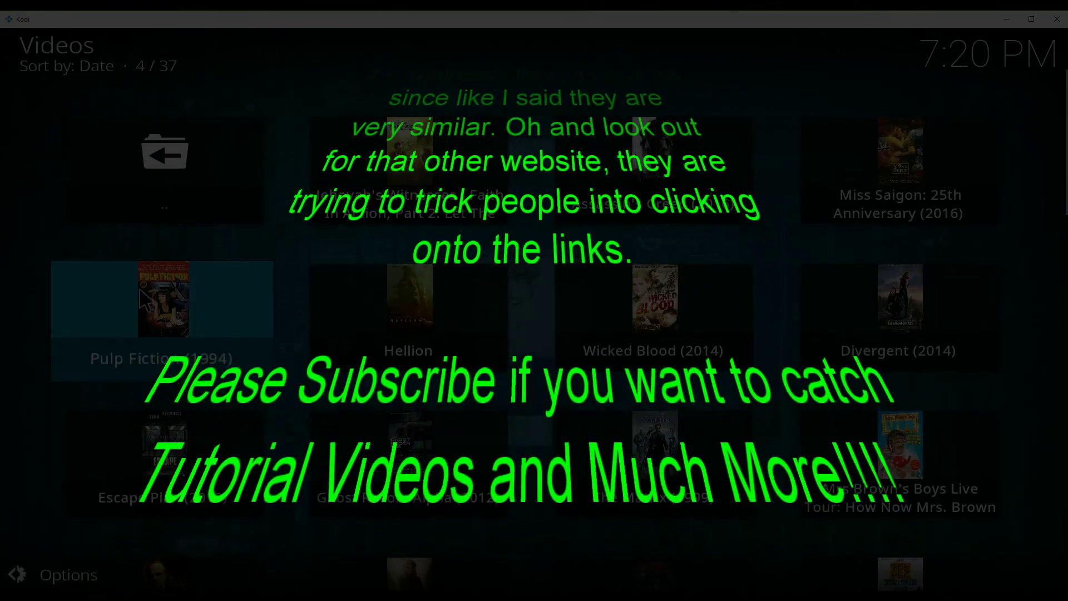
click(138, 296)
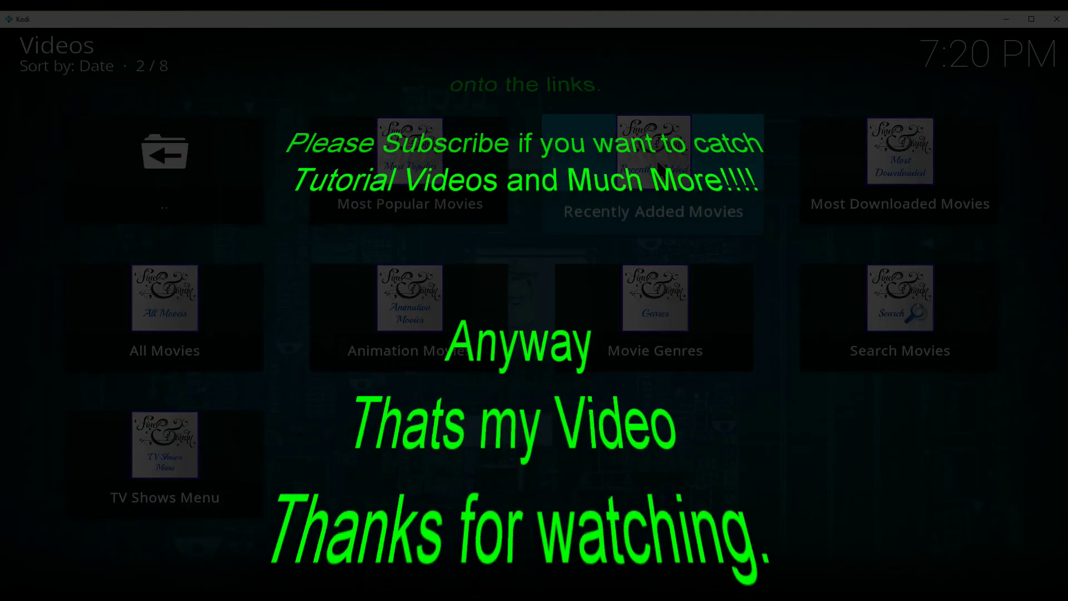
click(660, 176)
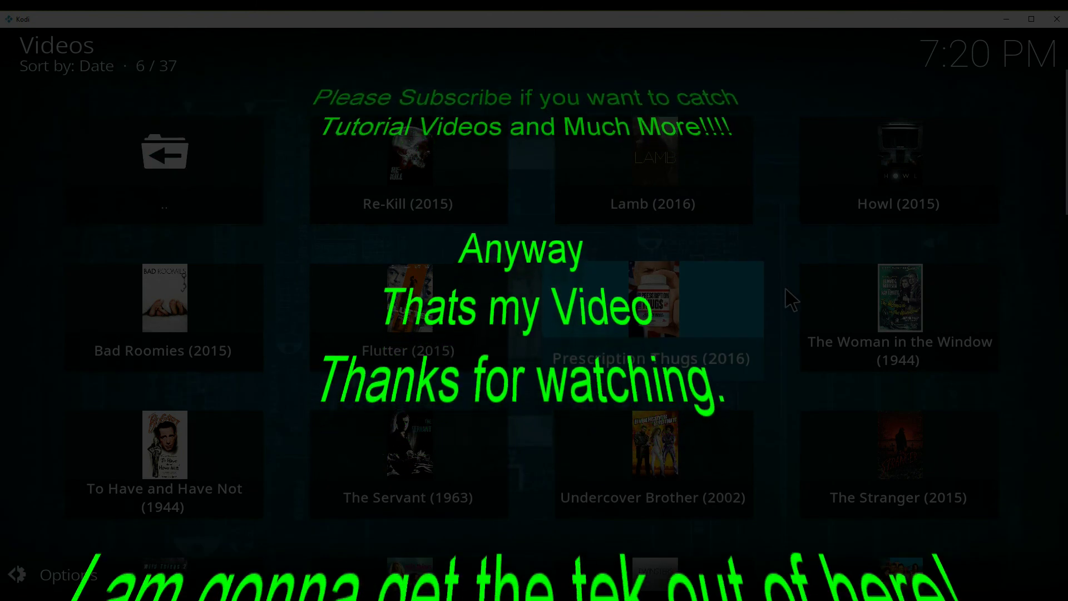
scroll(785, 287, down, 7)
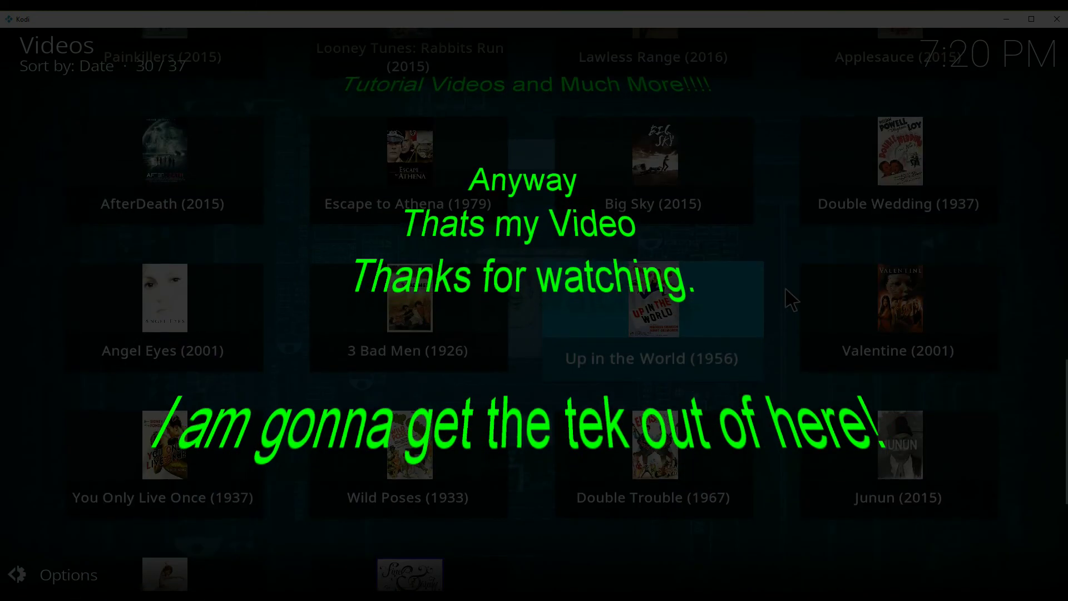
key(Escape)
click(374, 321)
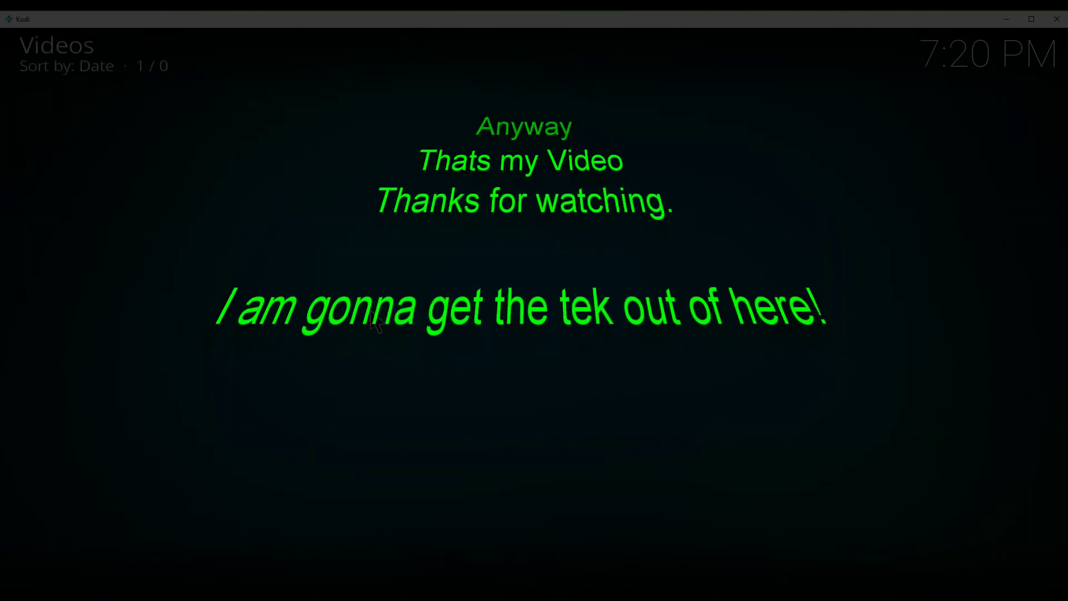